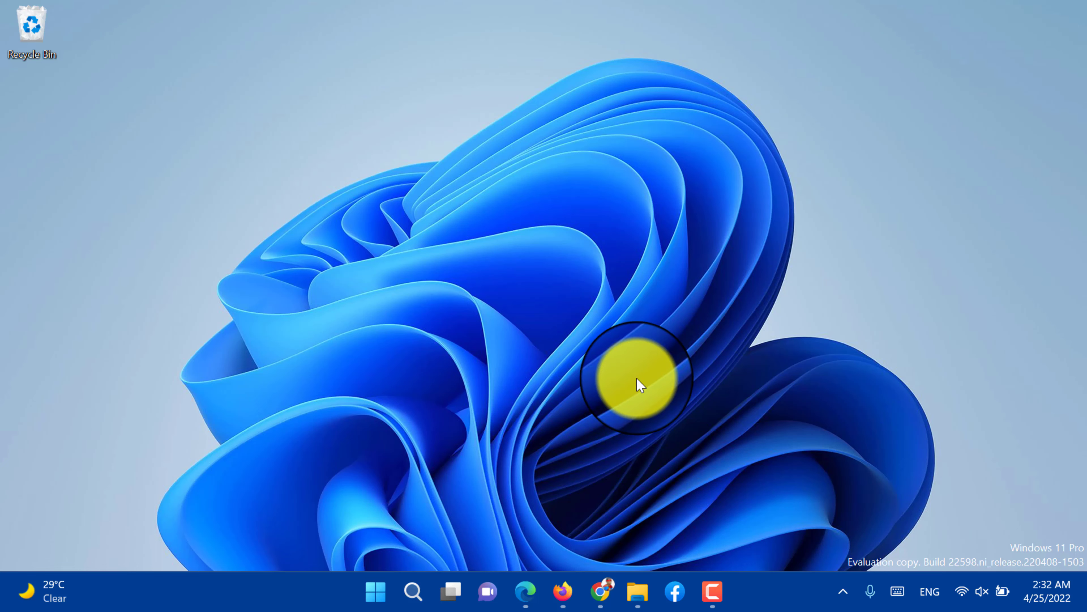
Open Microsoft Edge, snap its window to the top-left quarter using the four-window snap layout, and dismiss the suggested windows
left_click(522, 597)
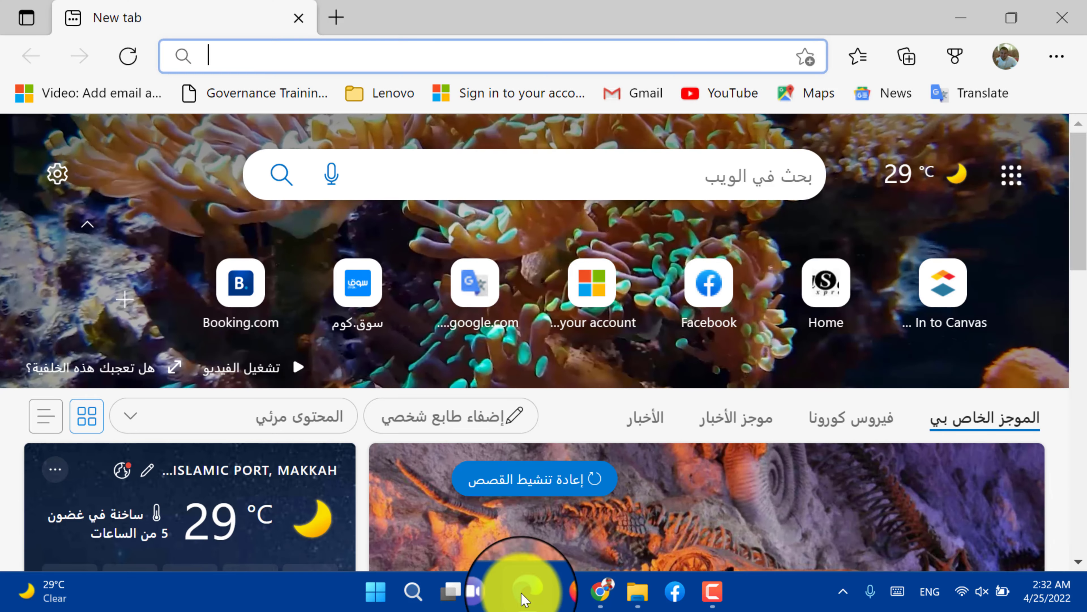
mouse_move(1007, 21)
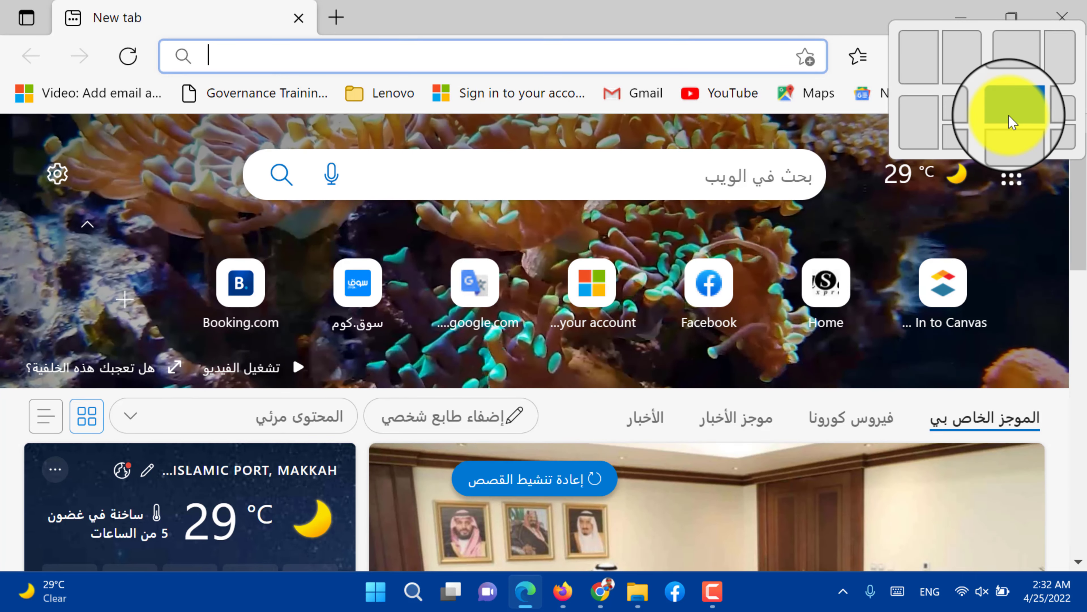
left_click(1026, 120)
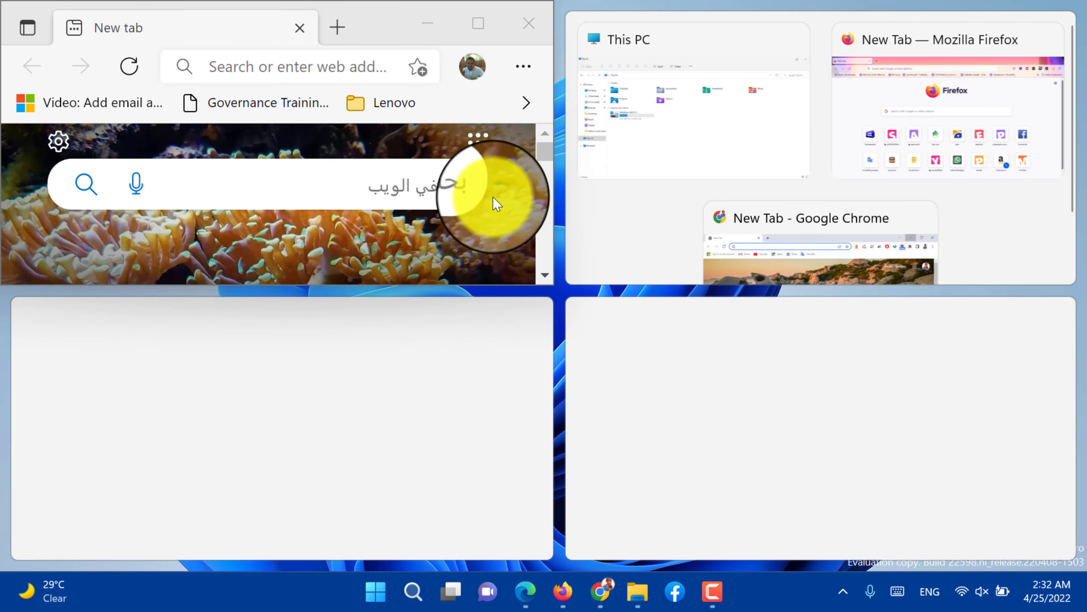
key("super+Left")
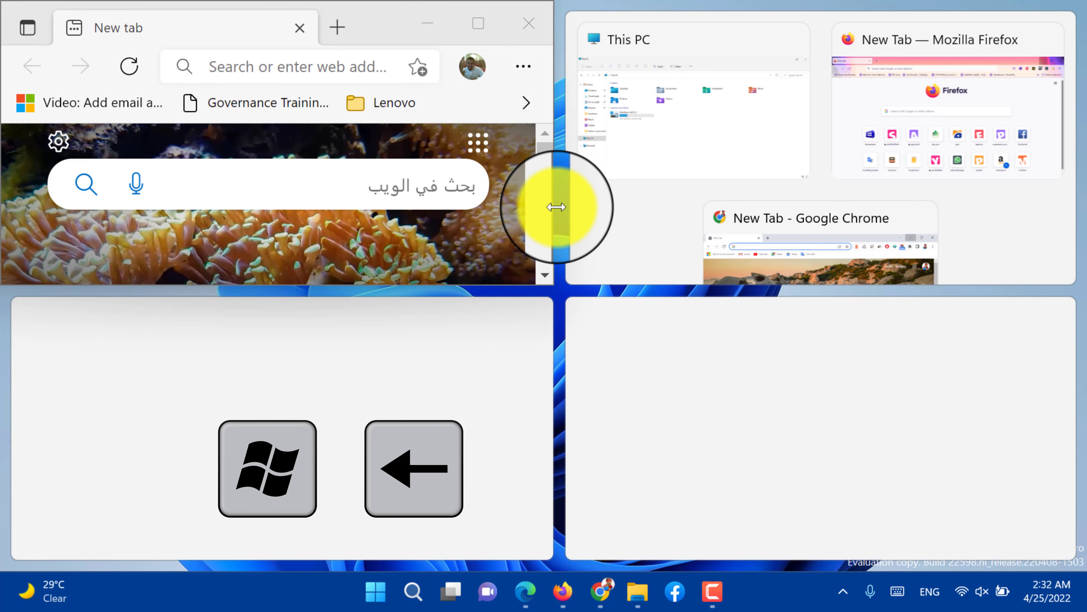
left_click(649, 189)
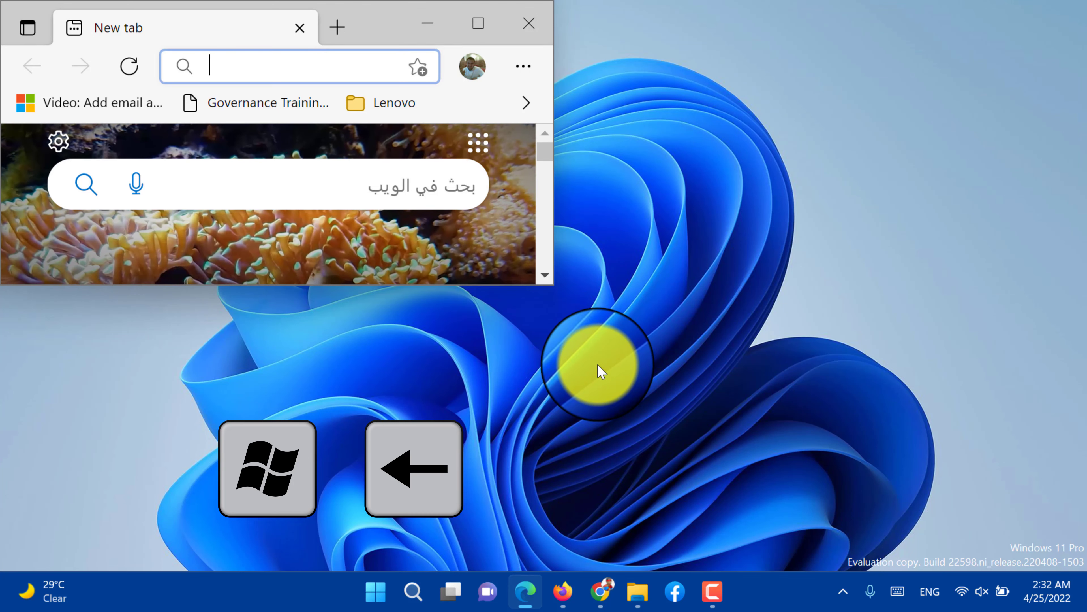
Cycle the Edge window through different snap positions, finishing with it filling the right half of the desktop
key("super+Left")
key("super+Left")
key("super+Left")
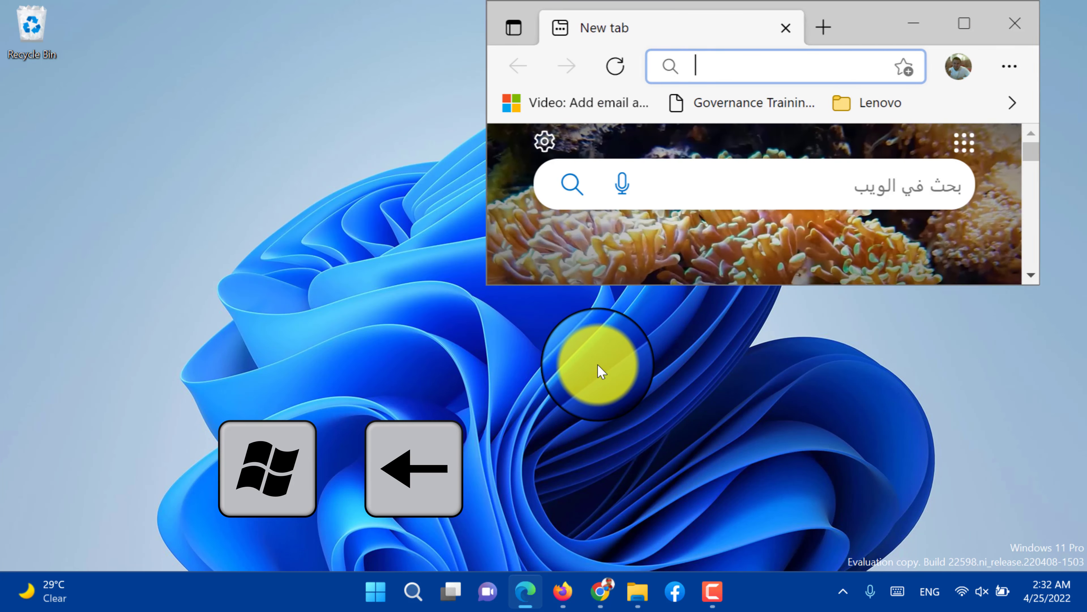
key("super+Down")
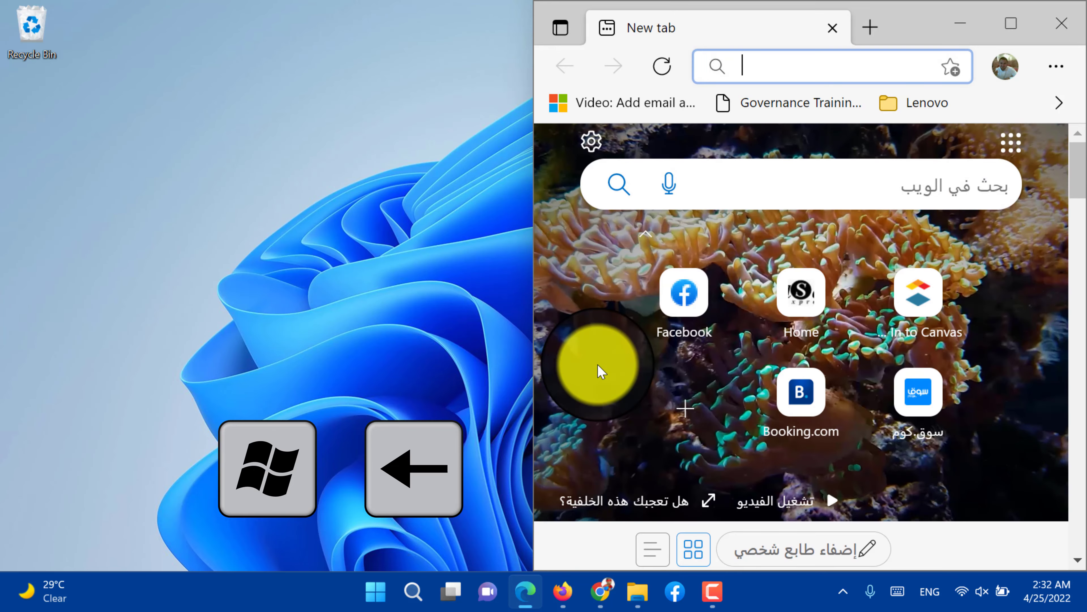
key("super+Up")
key("super+Down")
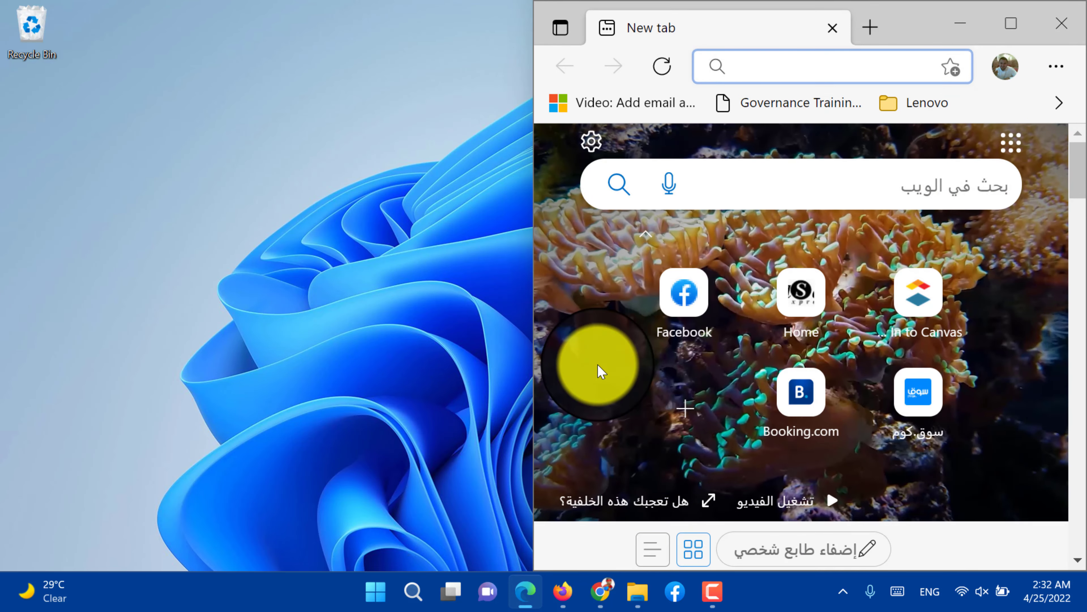
Arrange three snapped windows: Edge in the top half, Firefox in the bottom-left quarter and This PC in the bottom-right quarter
key("super+Left")
key("super+Up")
key("super+Up")
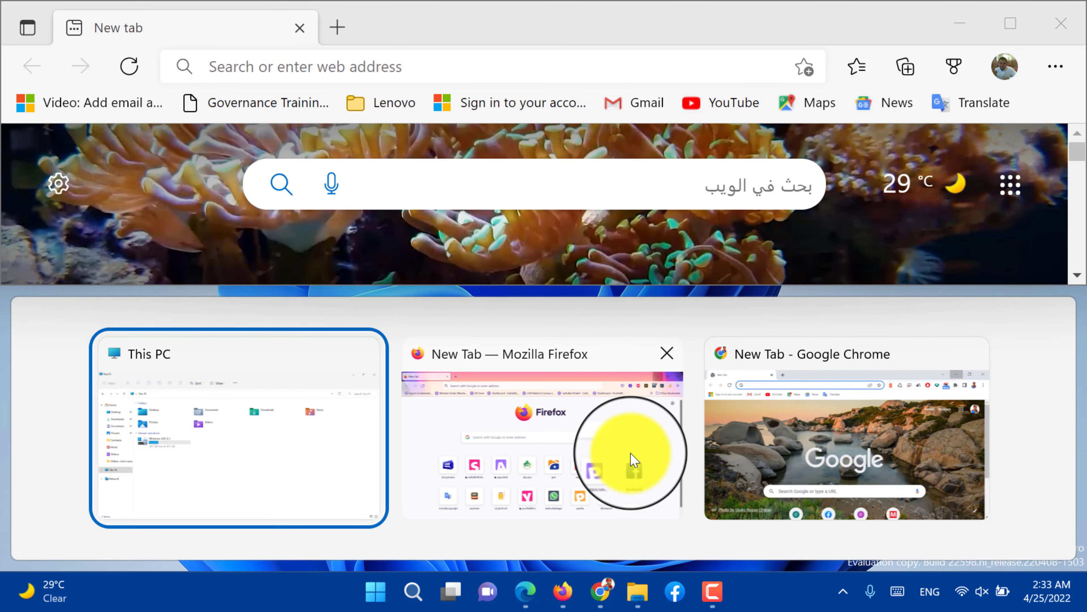
left_click(615, 468)
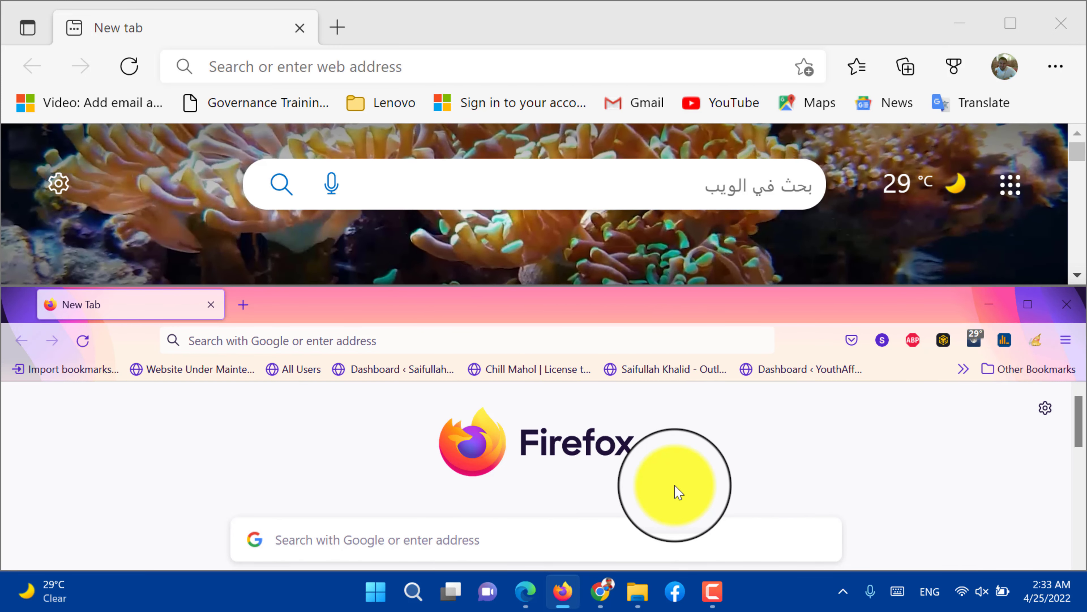
key("super+Left")
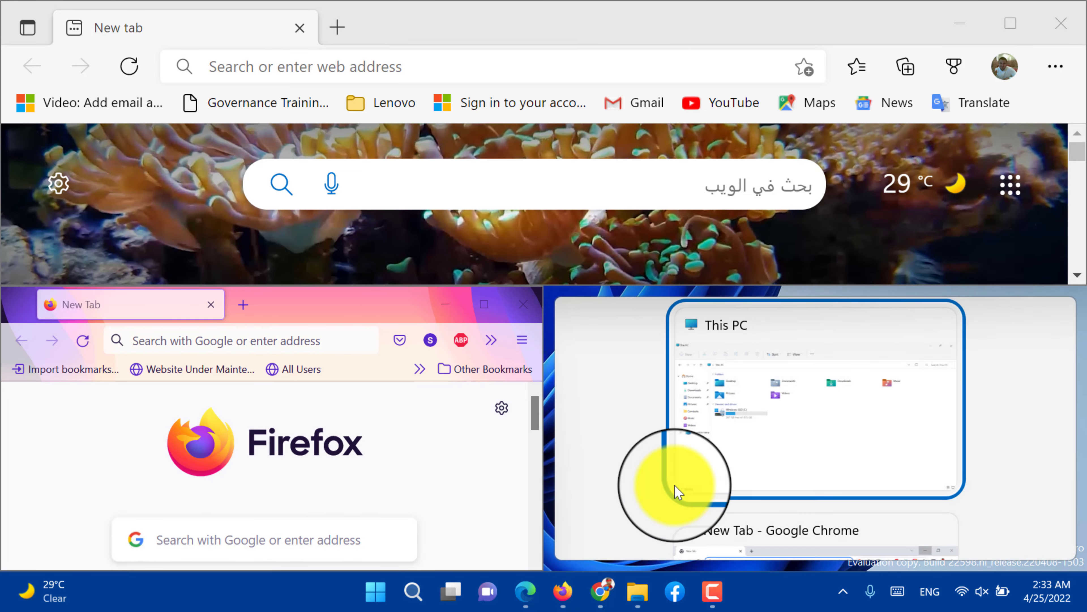
left_click(832, 403)
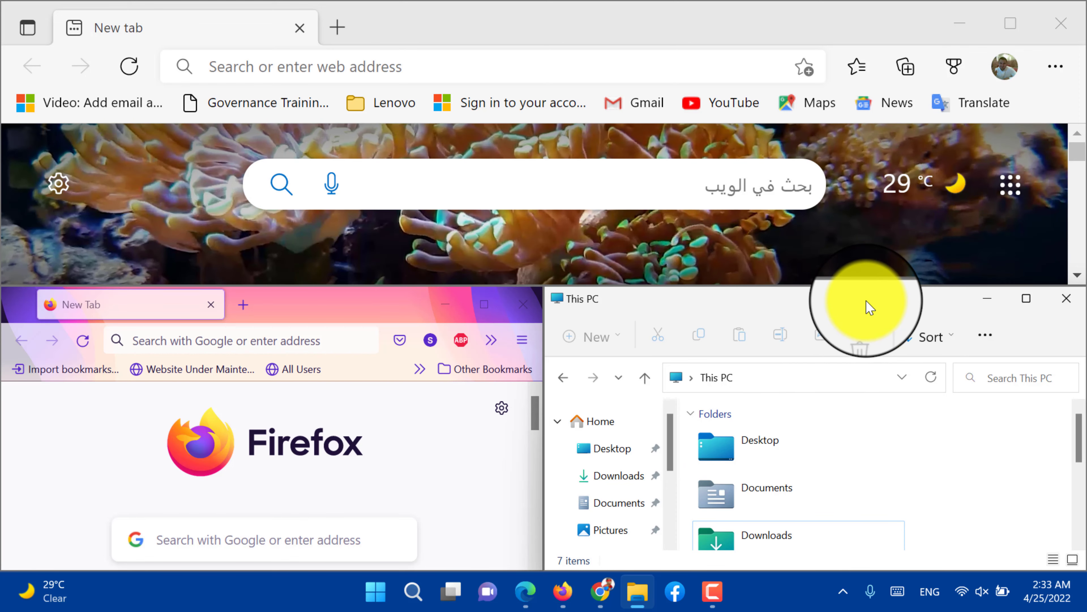
Snap the Edge window to the left half with the two-column snap layout, and maximize it
left_click(759, 27)
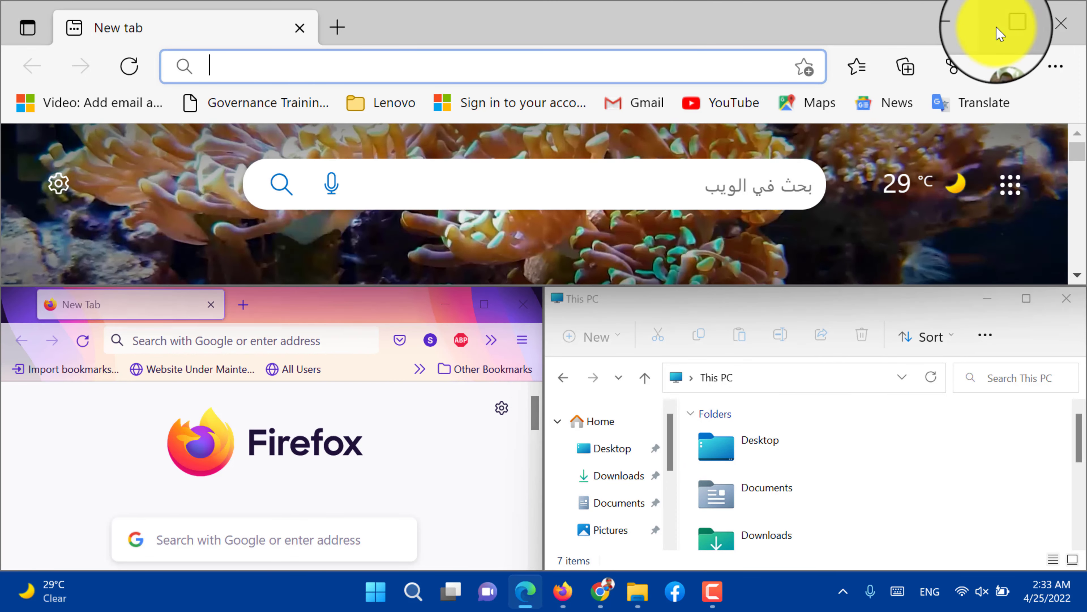
mouse_move(1002, 26)
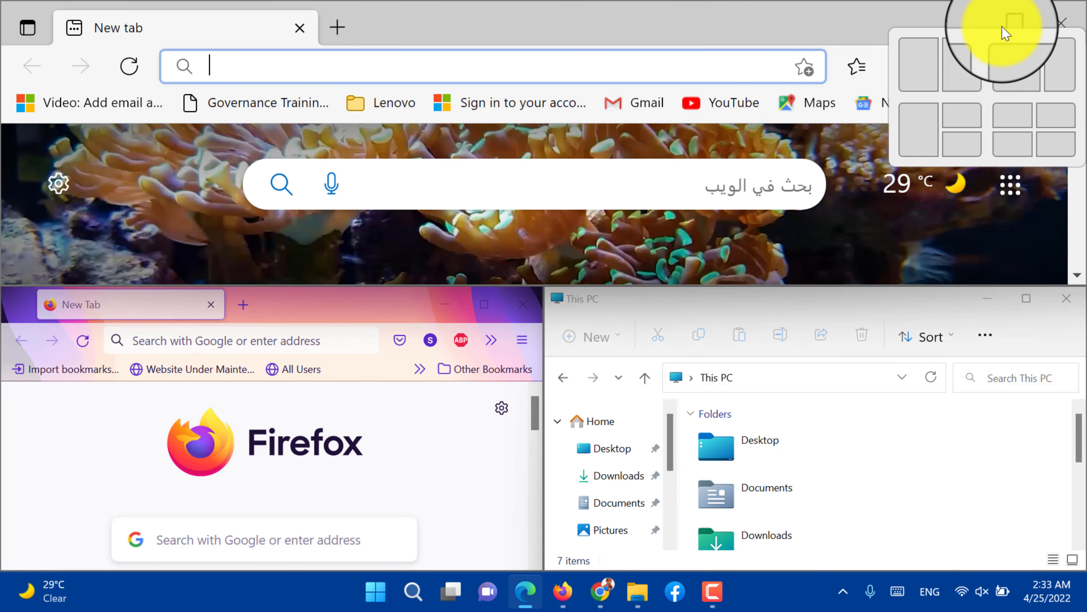
left_click(929, 64)
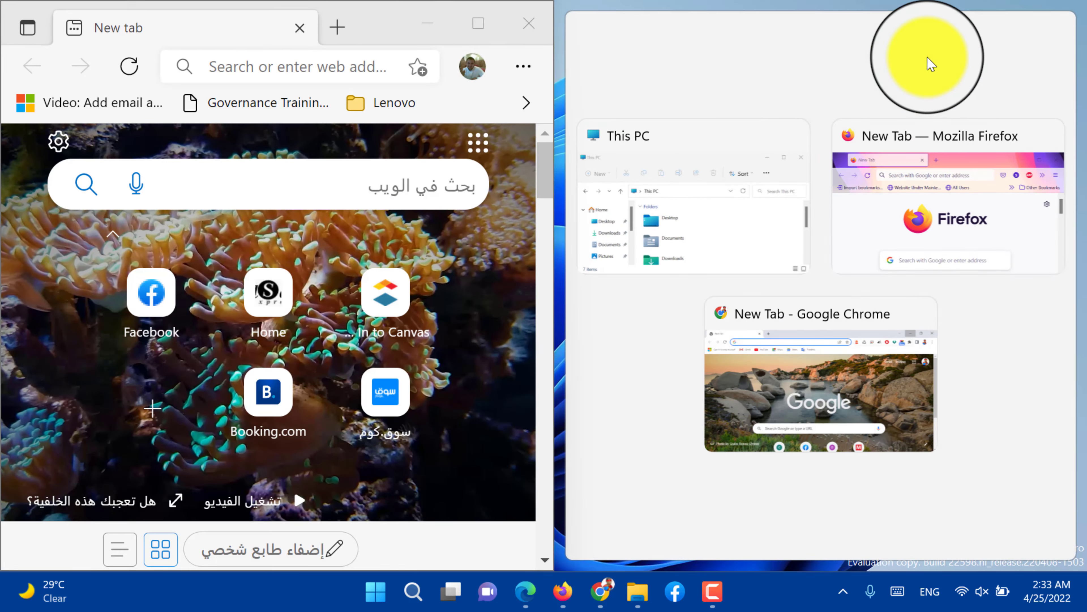
left_click(493, 29)
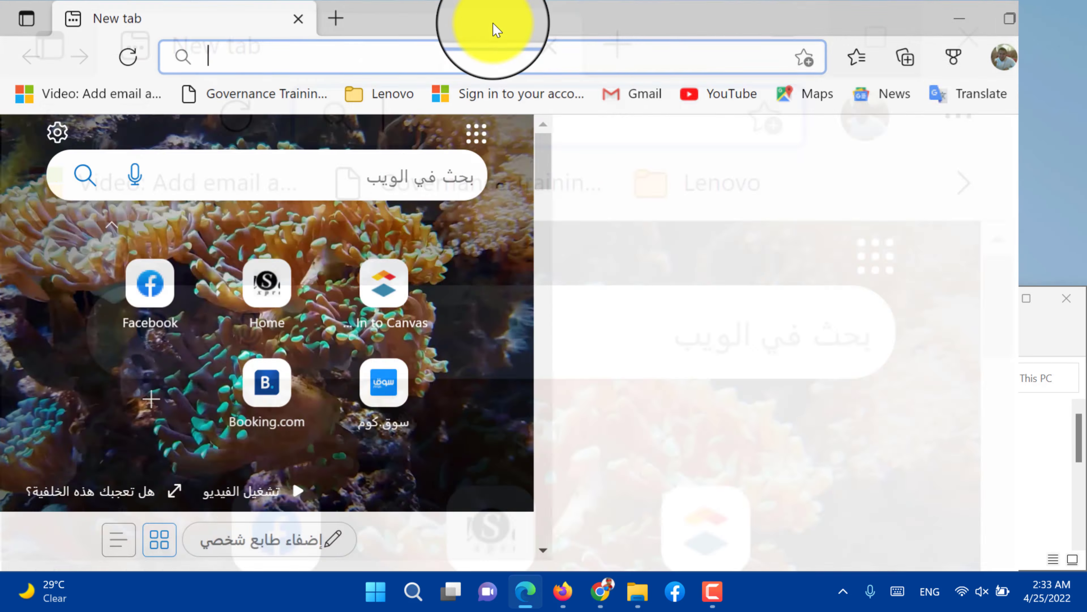
Pull the Edge window out of its maximized state, shake it to minimize all other windows, and maximize it again
mouse_move(1011, 16)
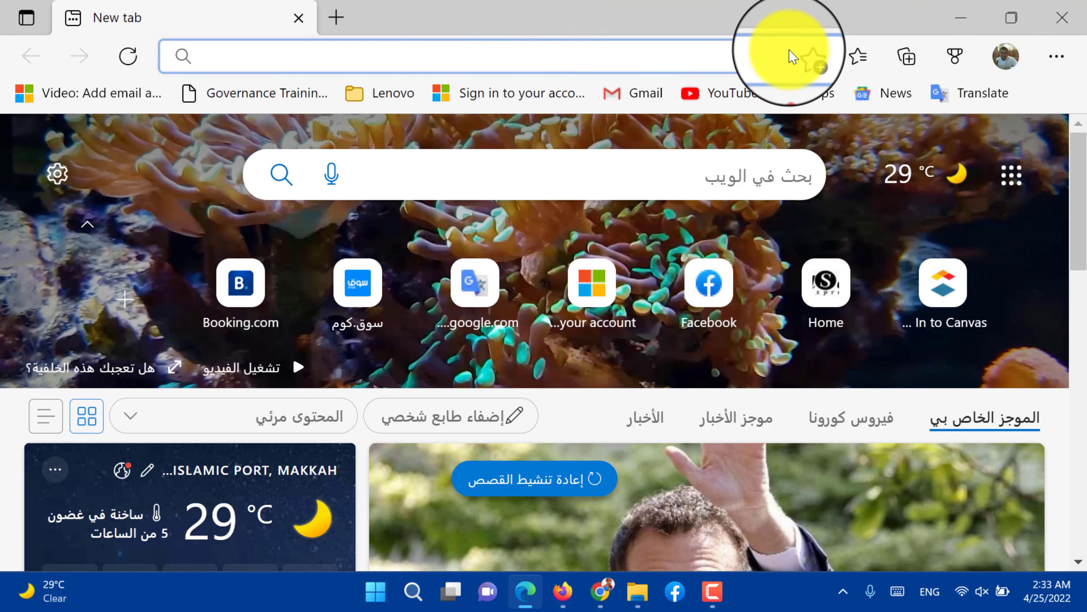
right_click(783, 175)
left_click(680, 25)
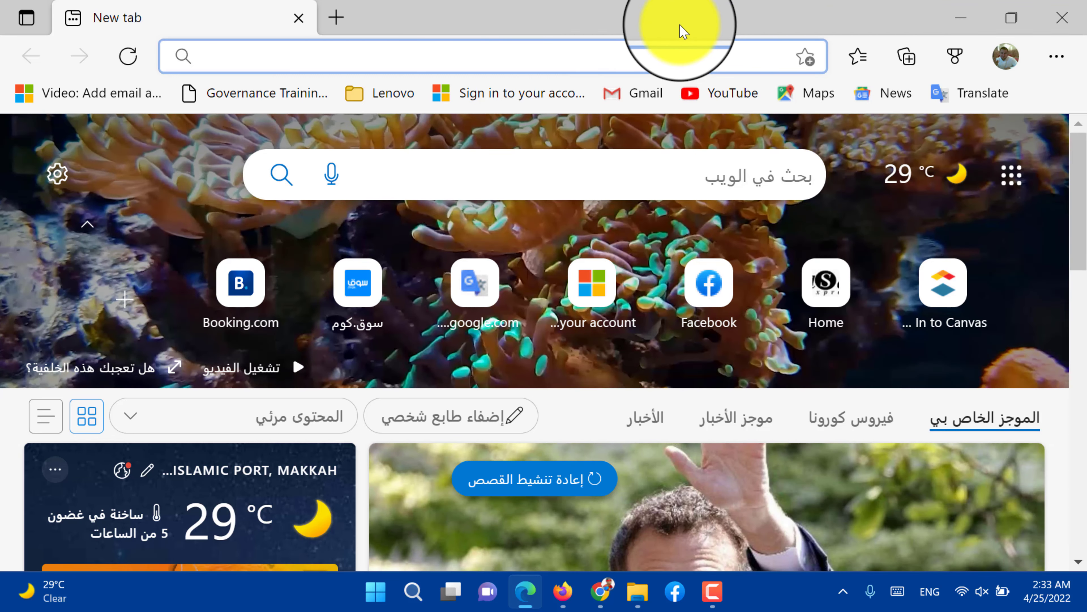
left_click_drag(680, 25, 649, 433)
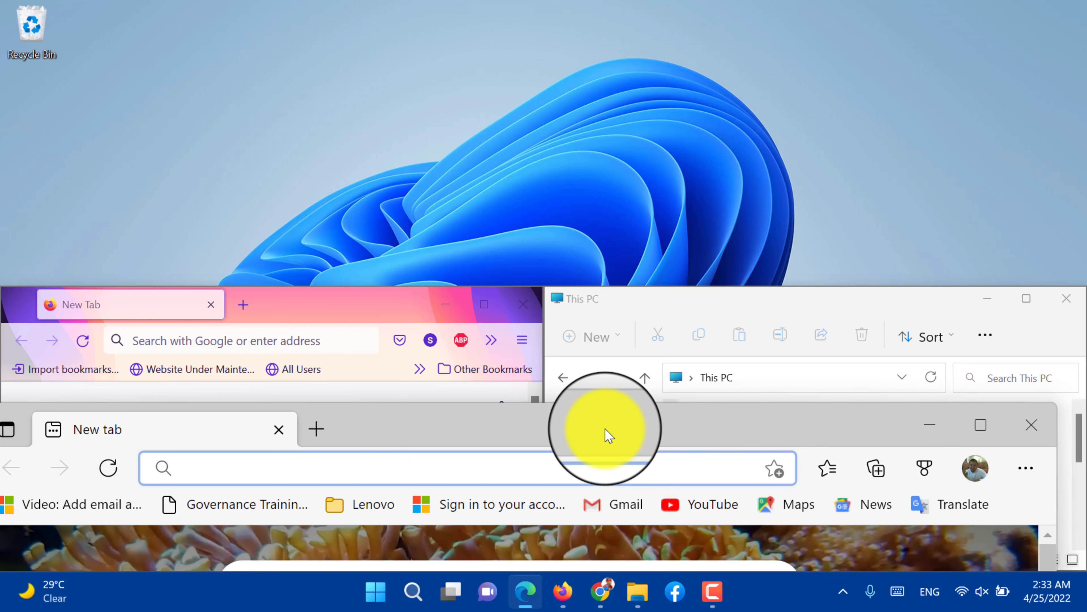
left_click_drag(609, 435, 610, 393)
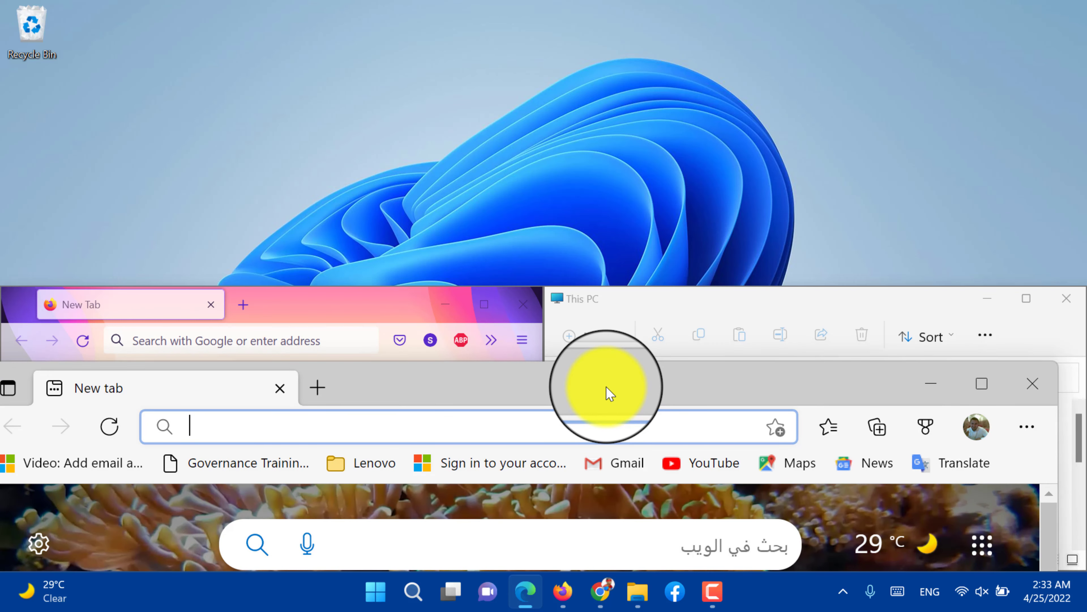
left_click_drag(606, 387, 638, 392)
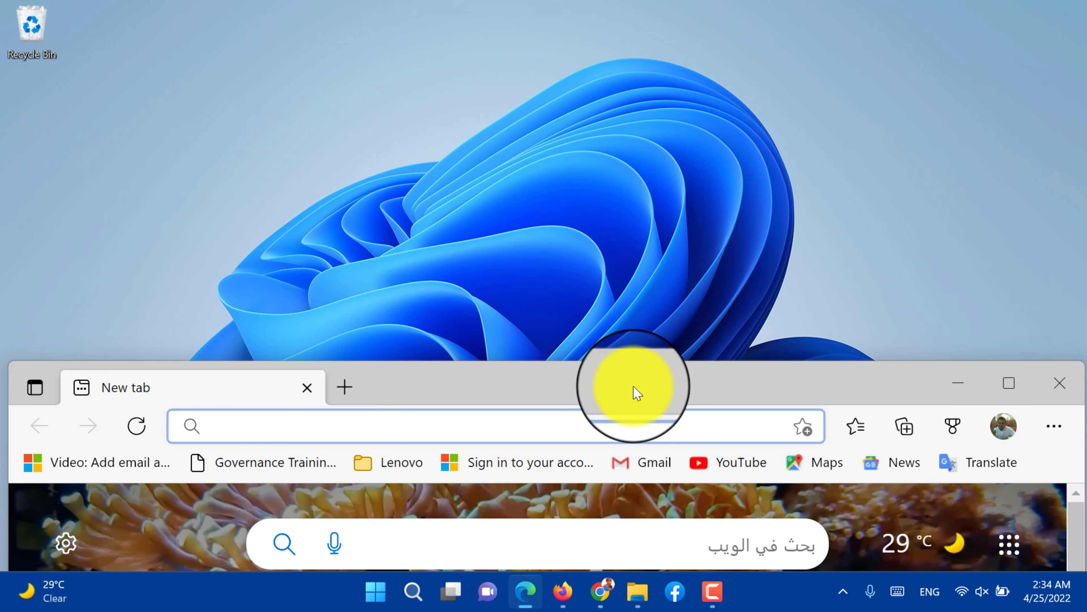
double_click(633, 392)
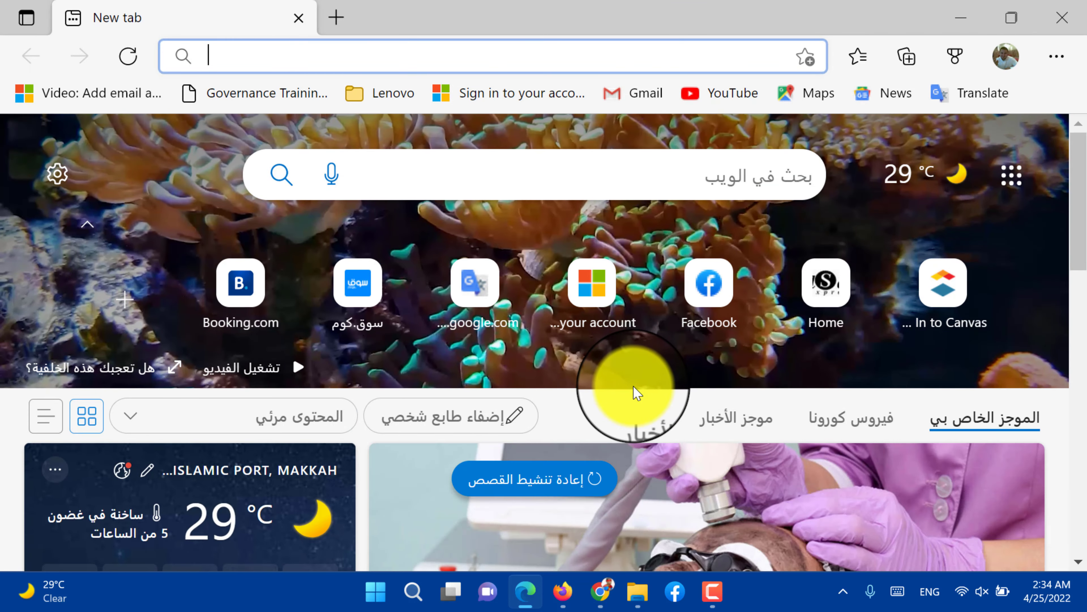
Toggle repeatedly between showing the empty desktop and restoring all open windows
key("super")
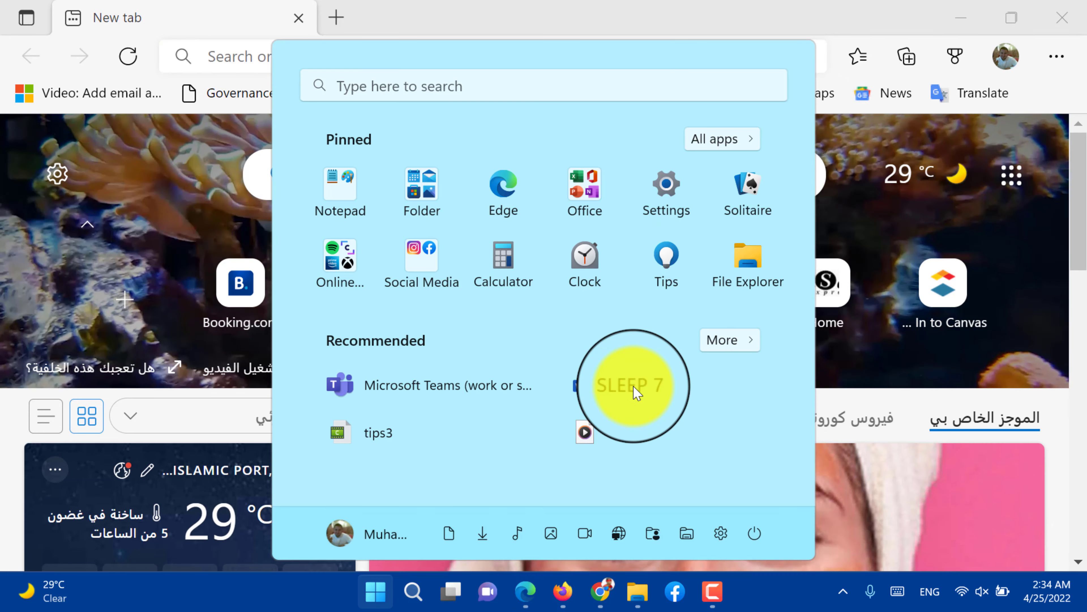
key("super")
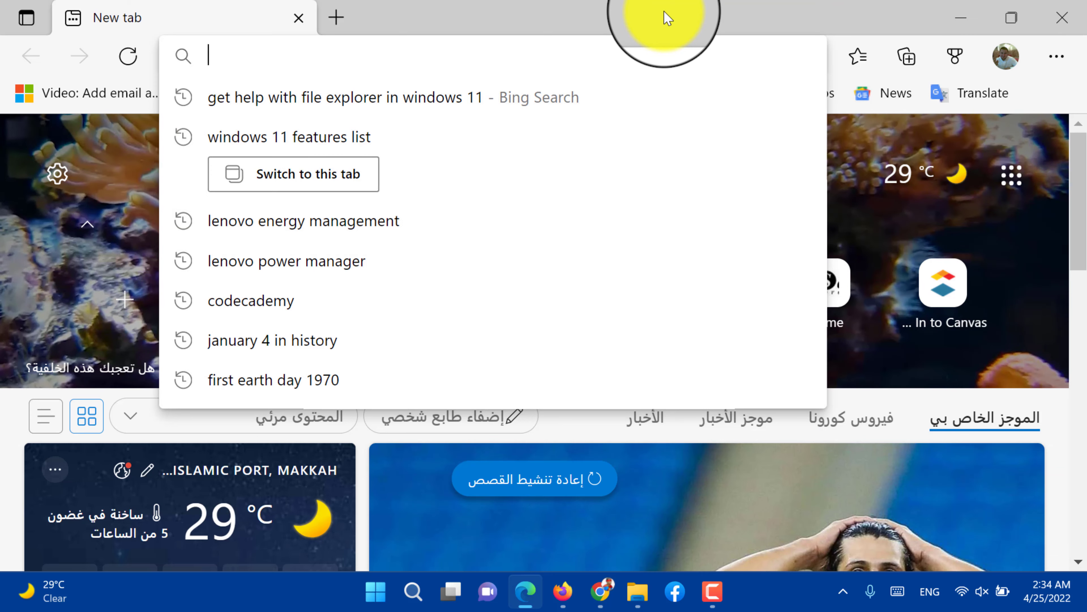
key("super+d")
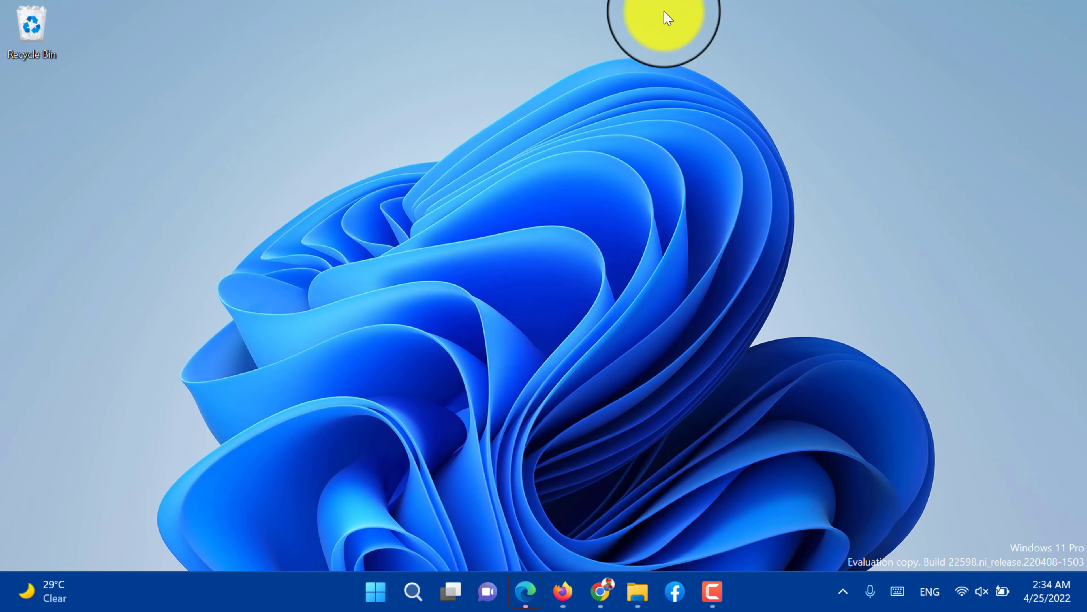
key("super+d")
key("super+d")
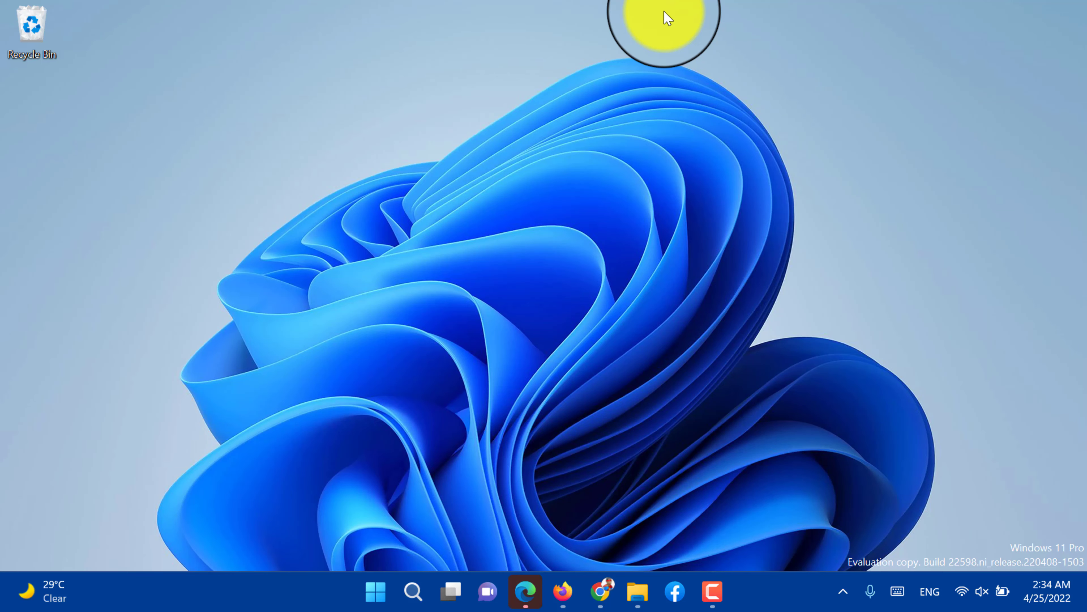
key("super+d")
key("super+d")
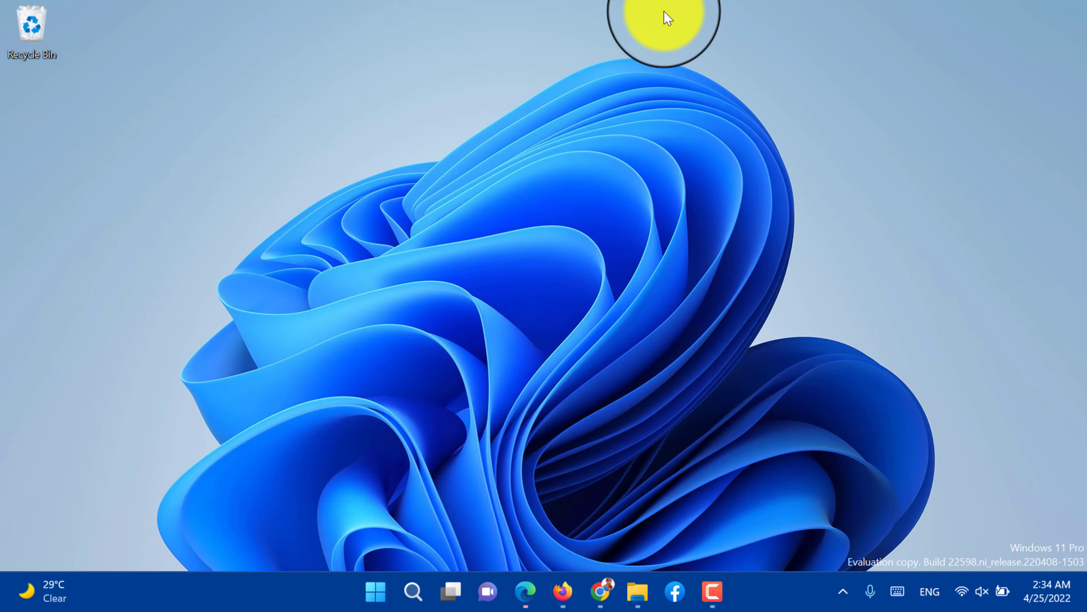
key("super+d")
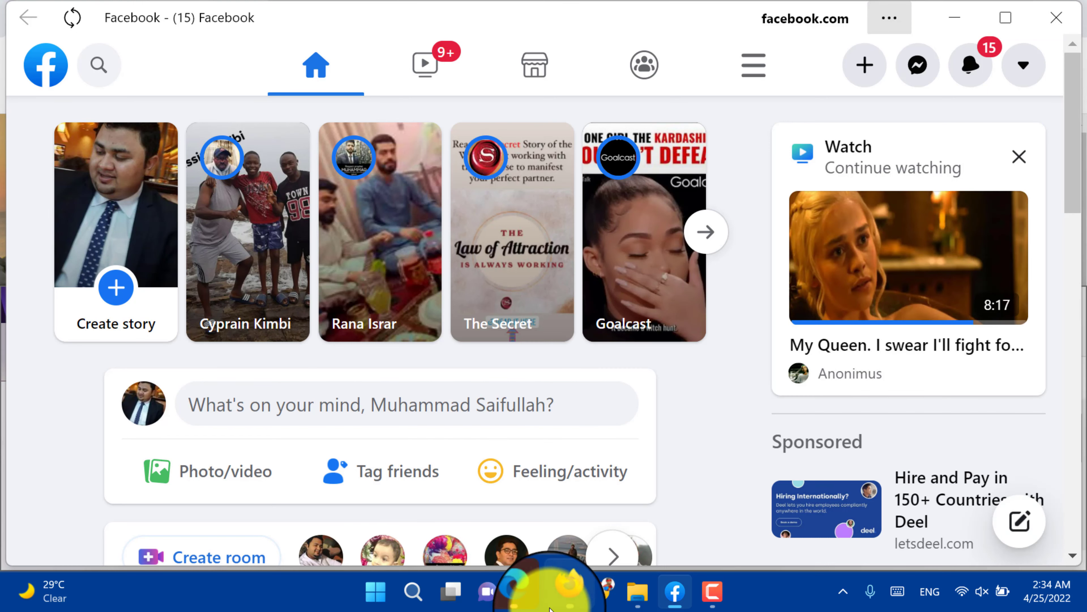
Minimize the Facebook window and preview the snap group containing This PC and Firefox
left_click(954, 21)
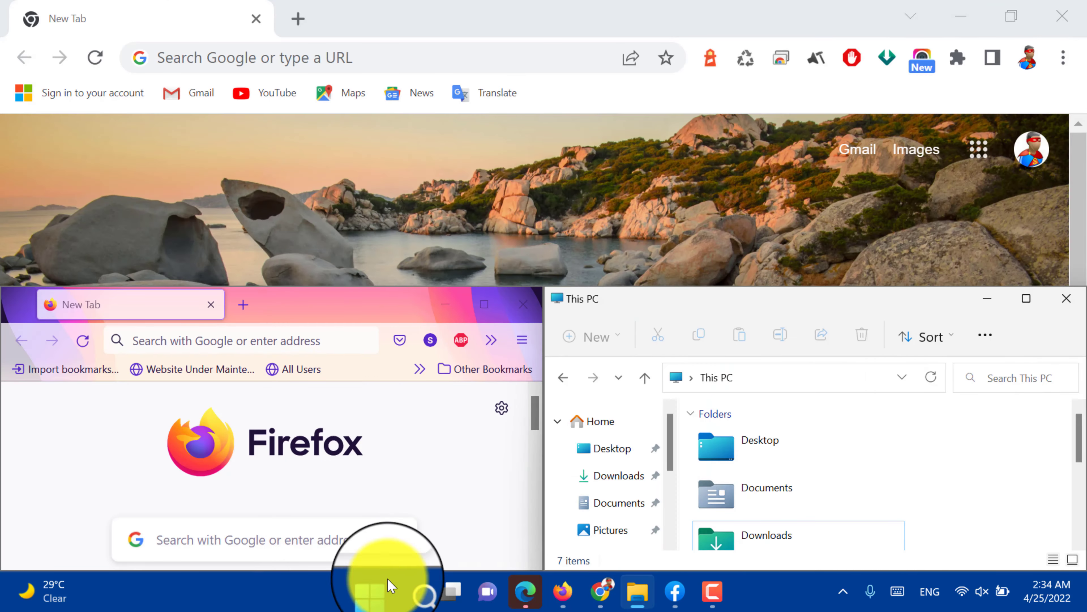
mouse_move(628, 597)
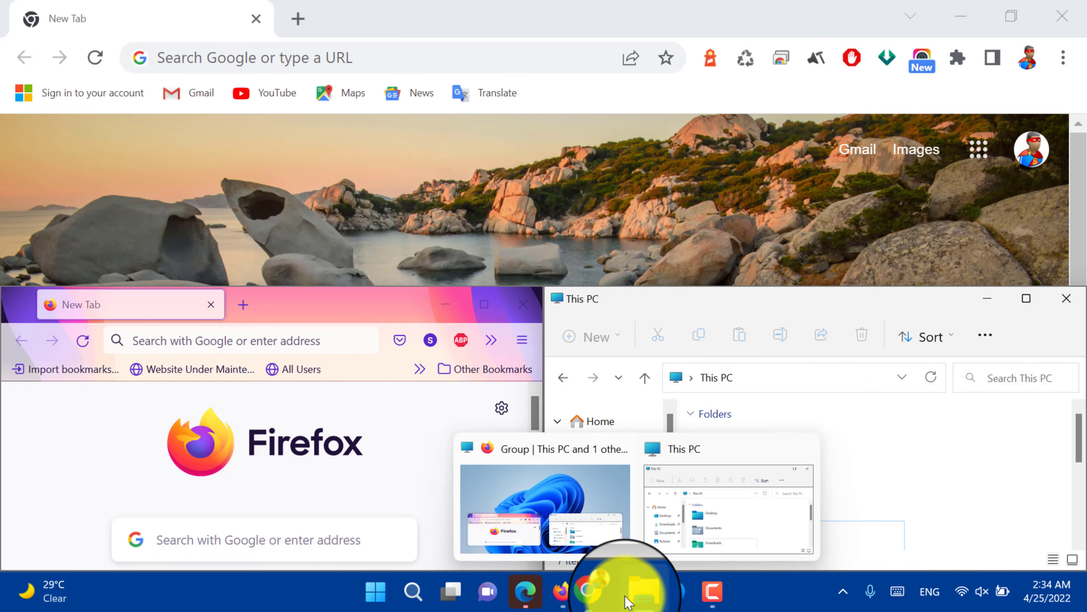
mouse_move(432, 604)
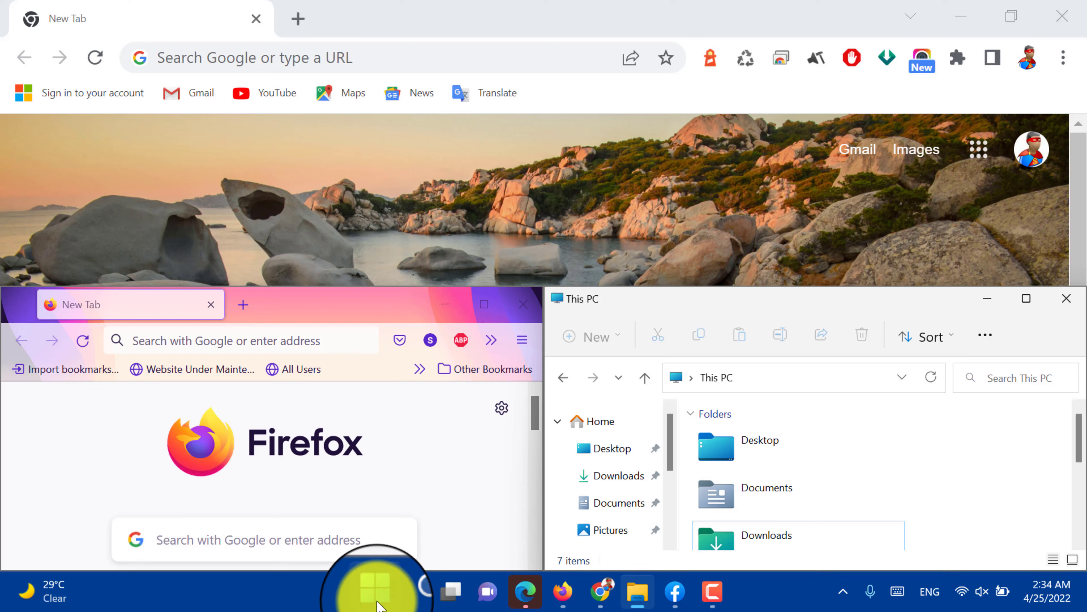
mouse_move(518, 603)
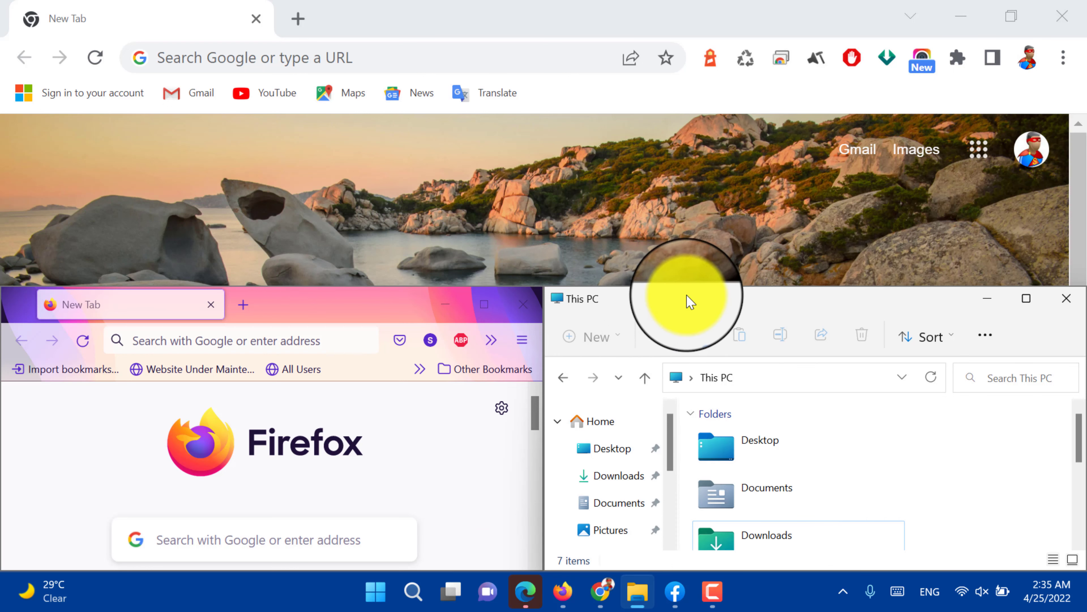
Pull the Firefox window out of its bottom-left snap position and maximize it
left_click(356, 306)
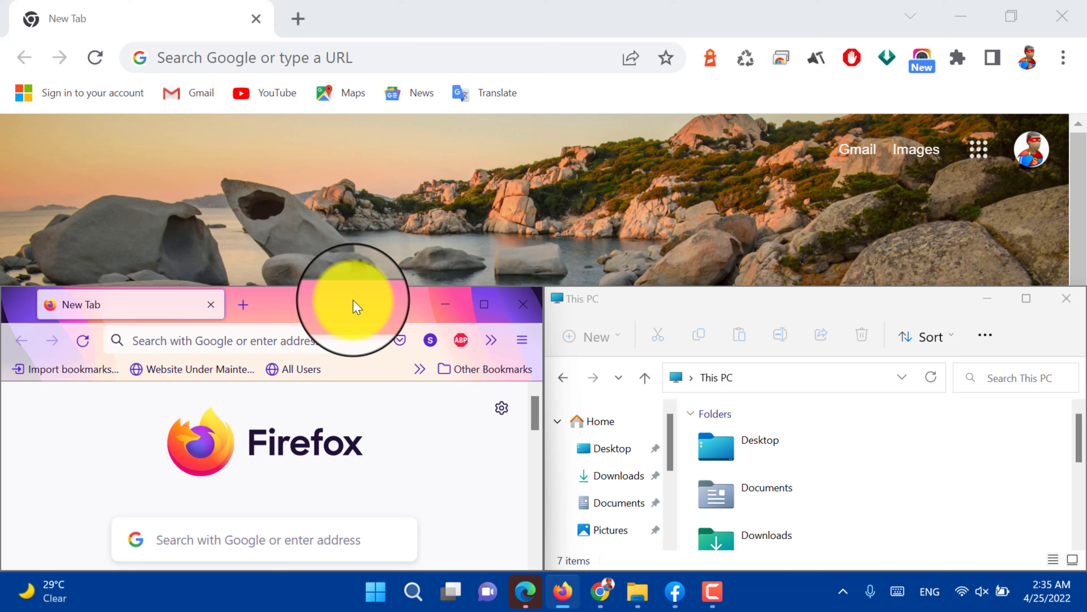
left_click_drag(356, 305, 626, 119)
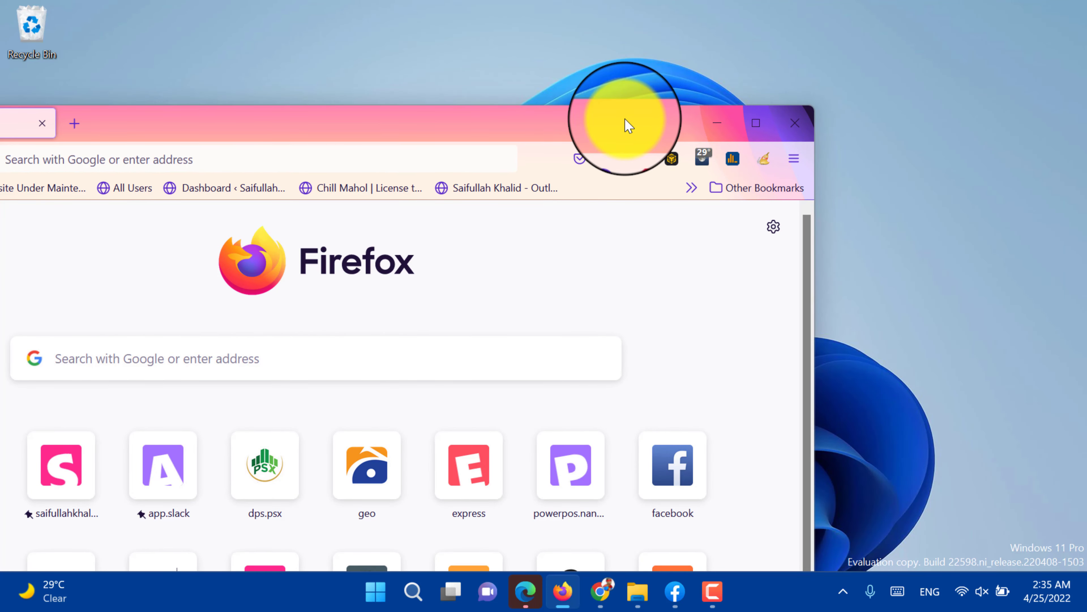
double_click(625, 124)
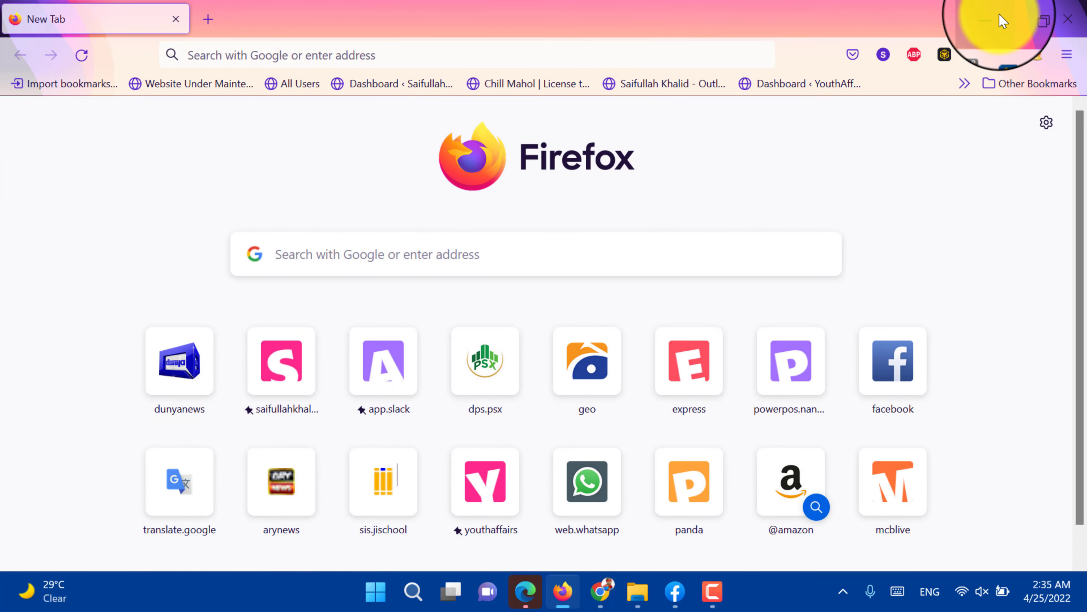
Minimize the Firefox window and briefly show the Start pinned and recommended apps before returning to the empty desktop
left_click(1001, 19)
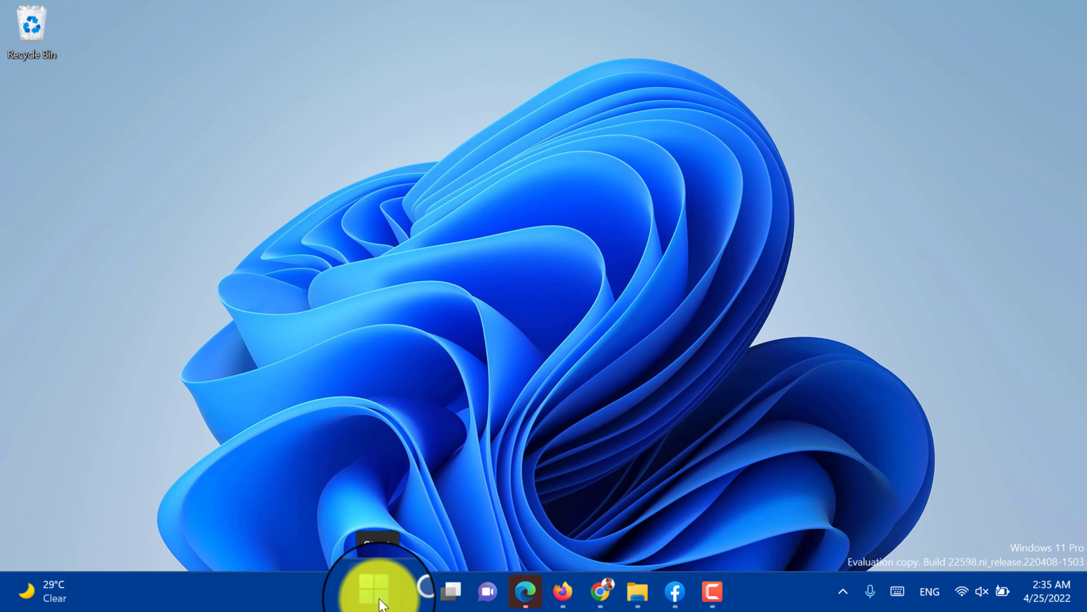
left_click(375, 591)
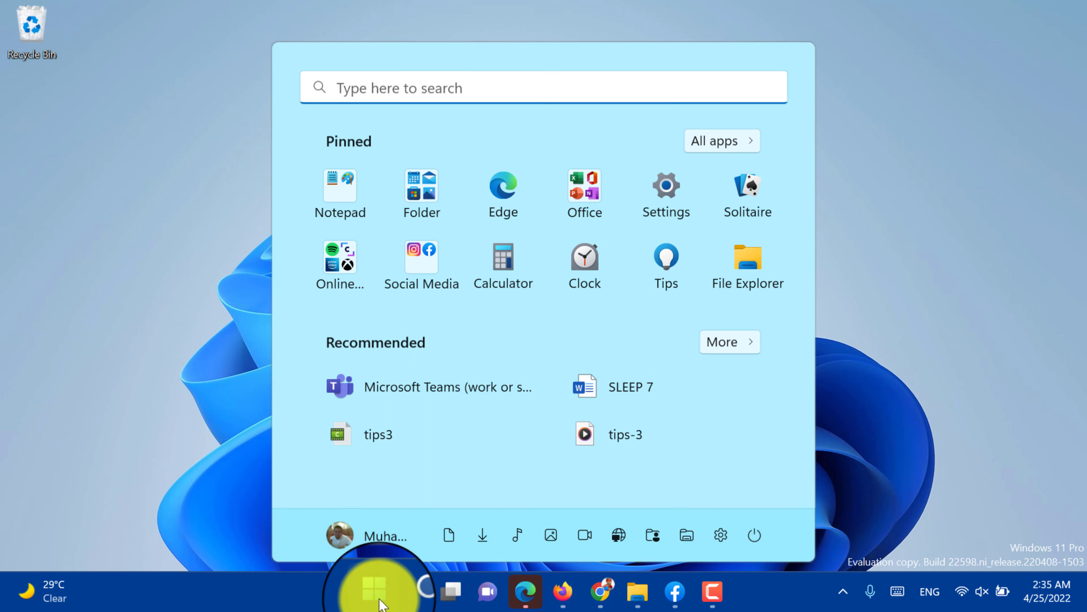
left_click(381, 601)
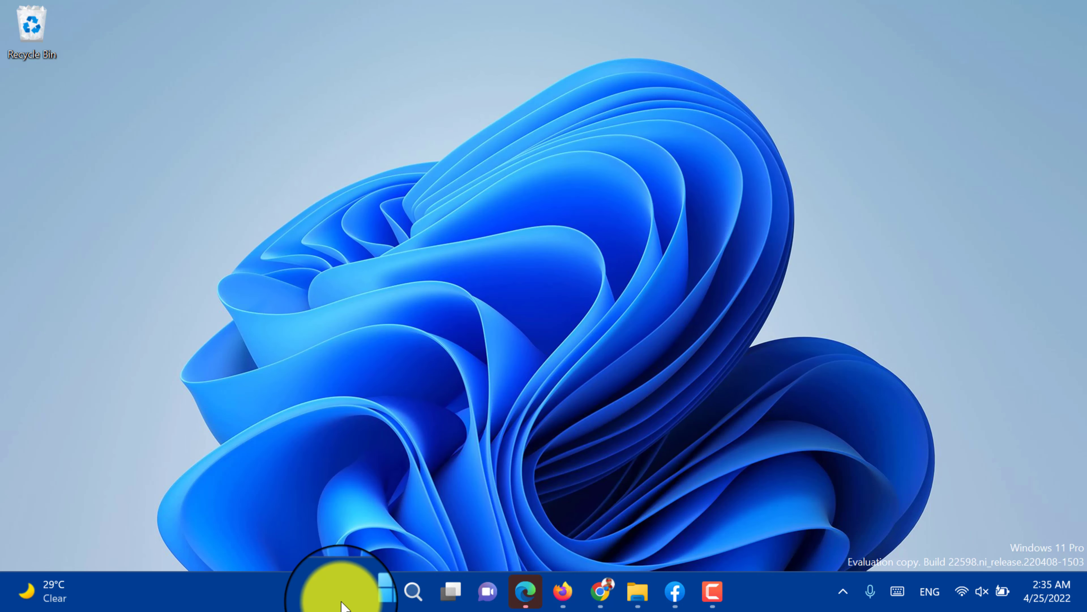
right_click(345, 588)
left_click(354, 605)
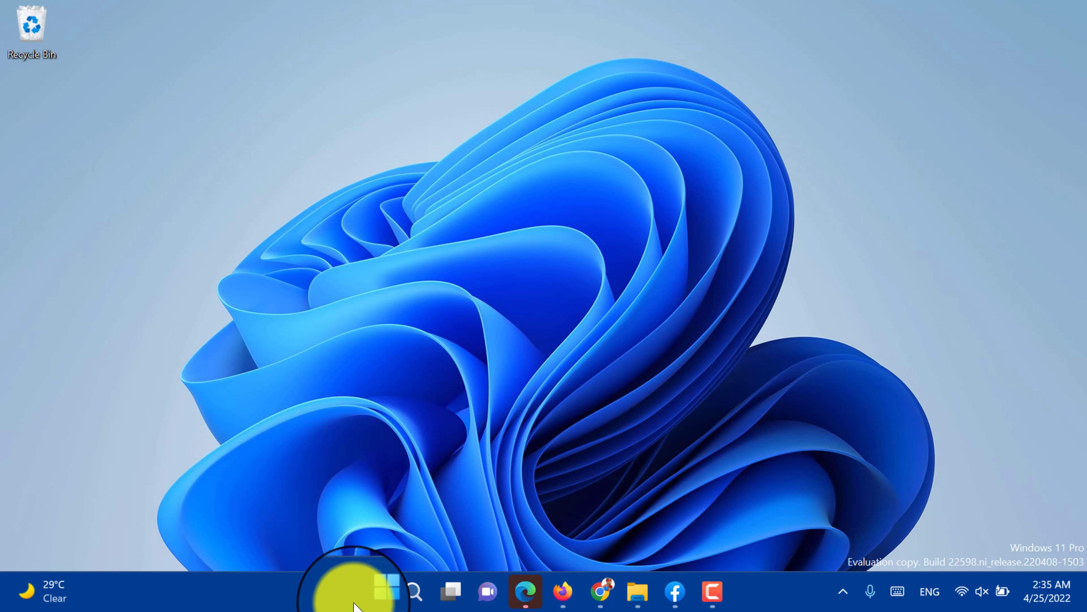
Open Device Manager from the Start quick links, look over its device categories, close it and review the quick links again
key("super+x")
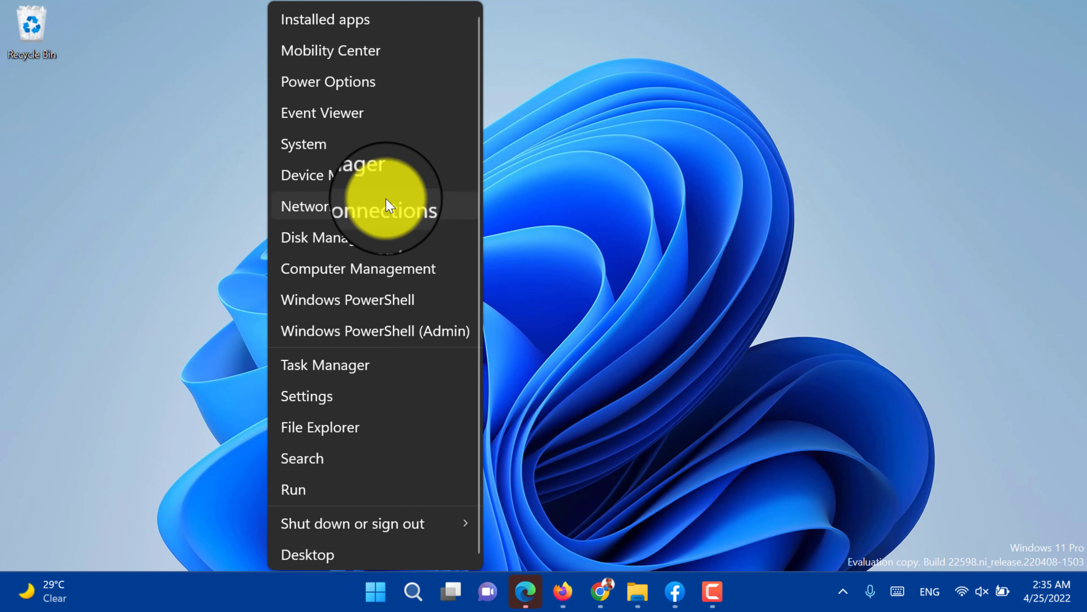
left_click(376, 189)
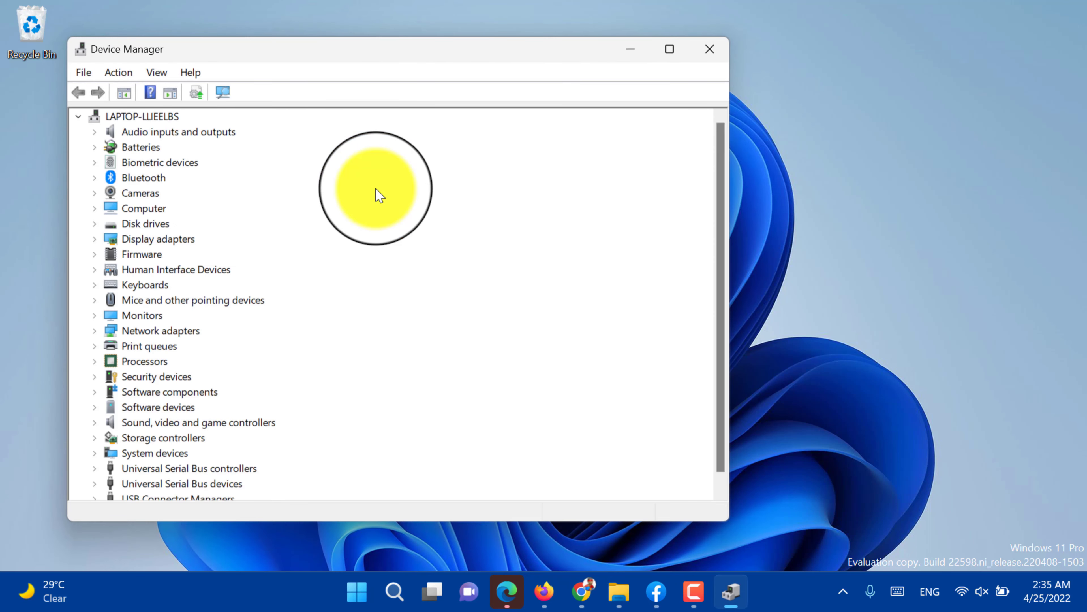
scroll(379, 195, "down", 1)
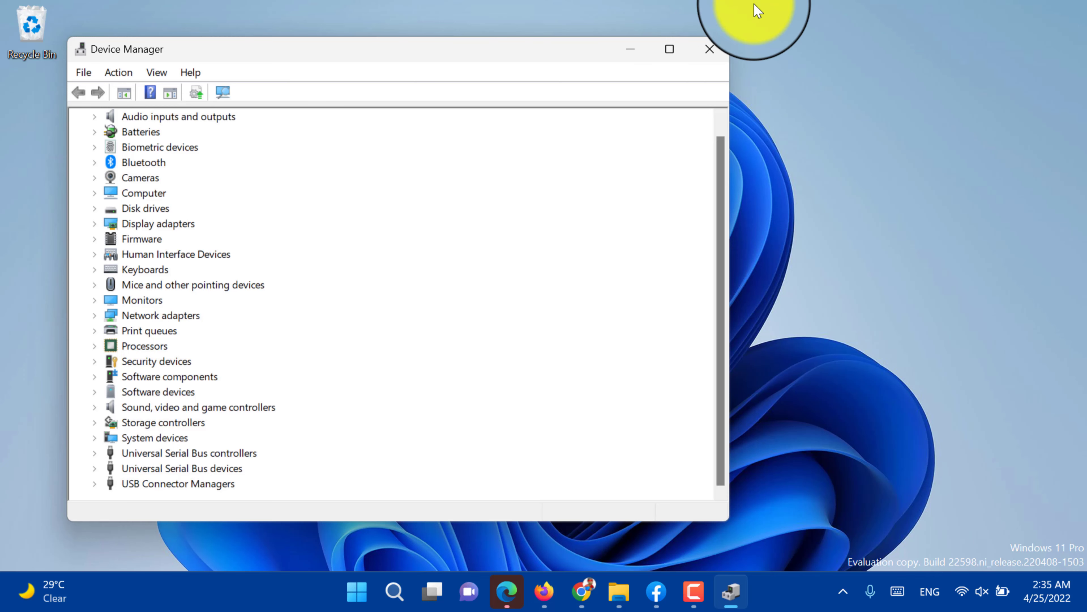
left_click(713, 47)
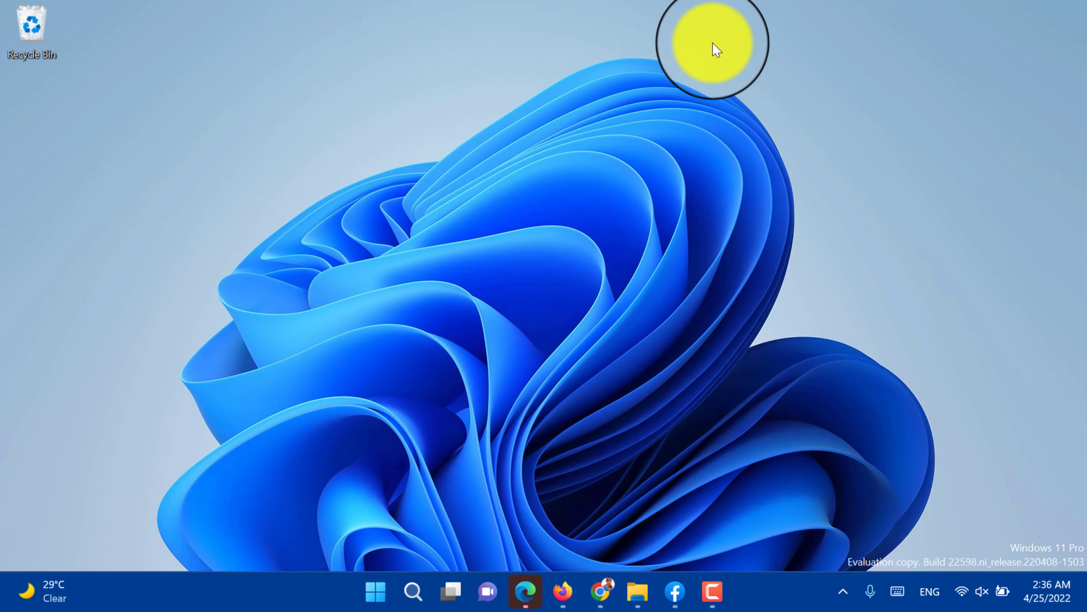
key("super+x")
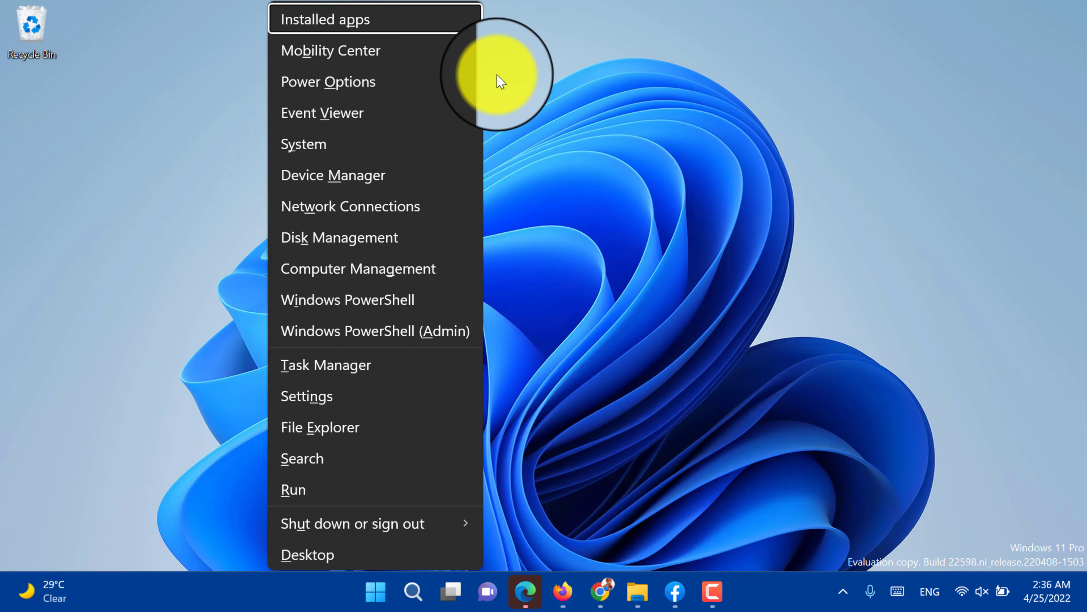
left_click(608, 224)
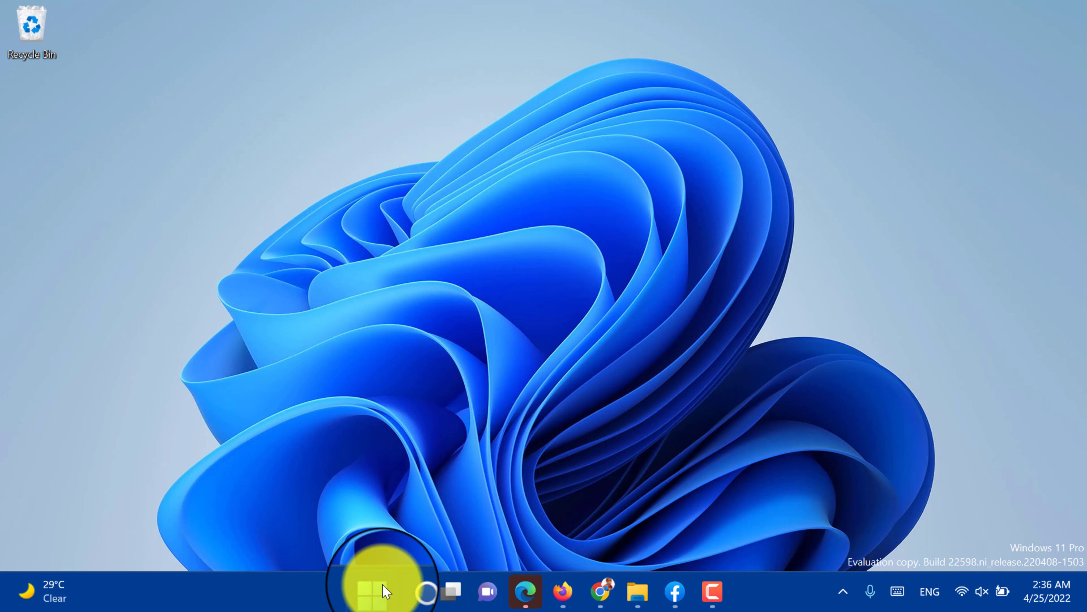
Search for "app" to open Settings and go through System storage to the list of installed apps
left_click(382, 594)
type("app")
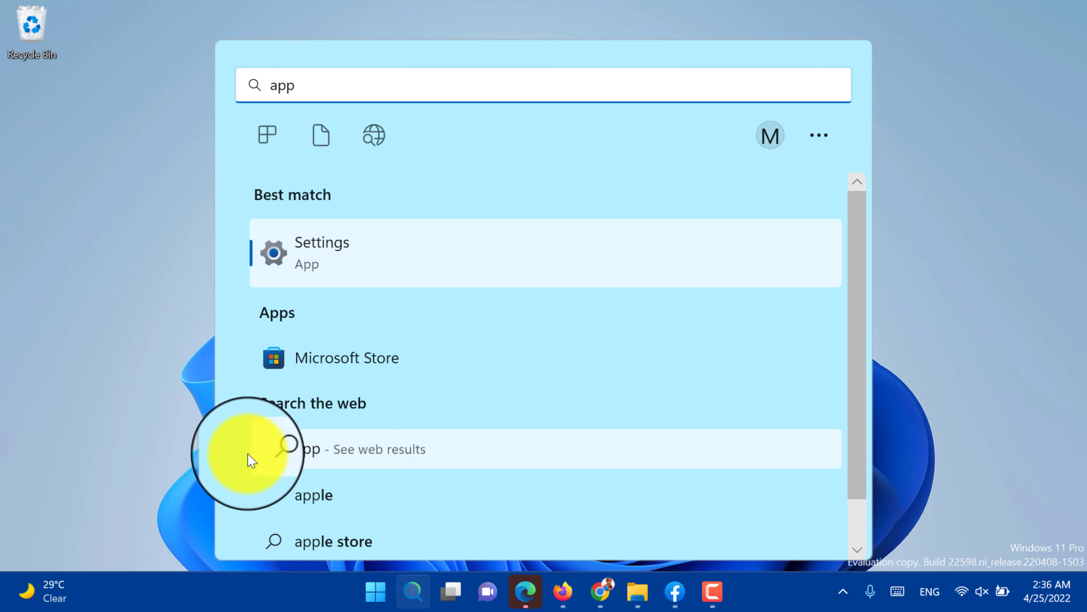
left_click(293, 271)
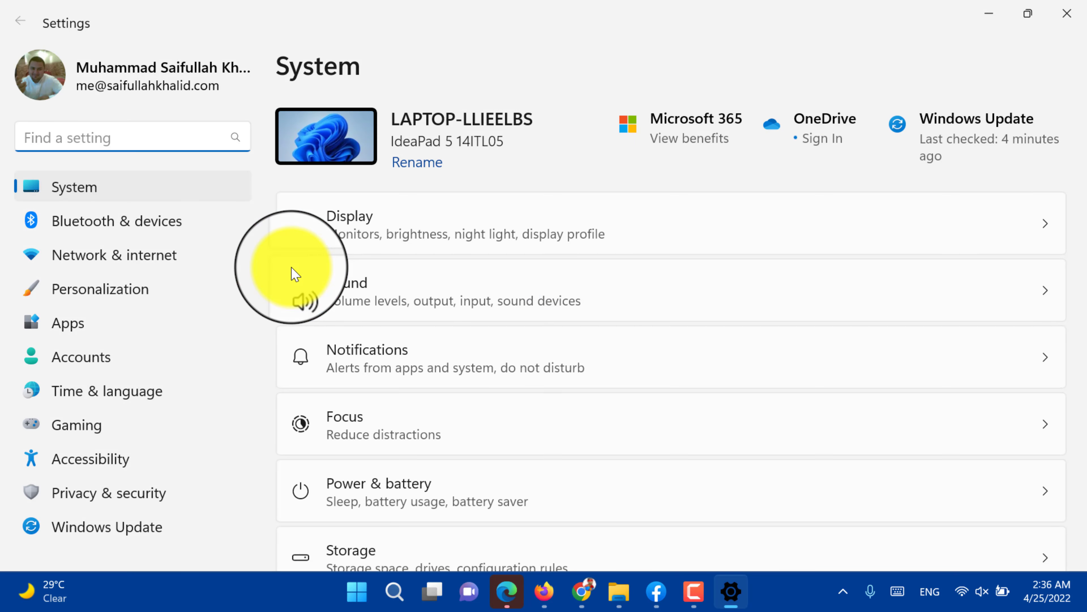
left_click(96, 196)
scroll(392, 453, "down", 2)
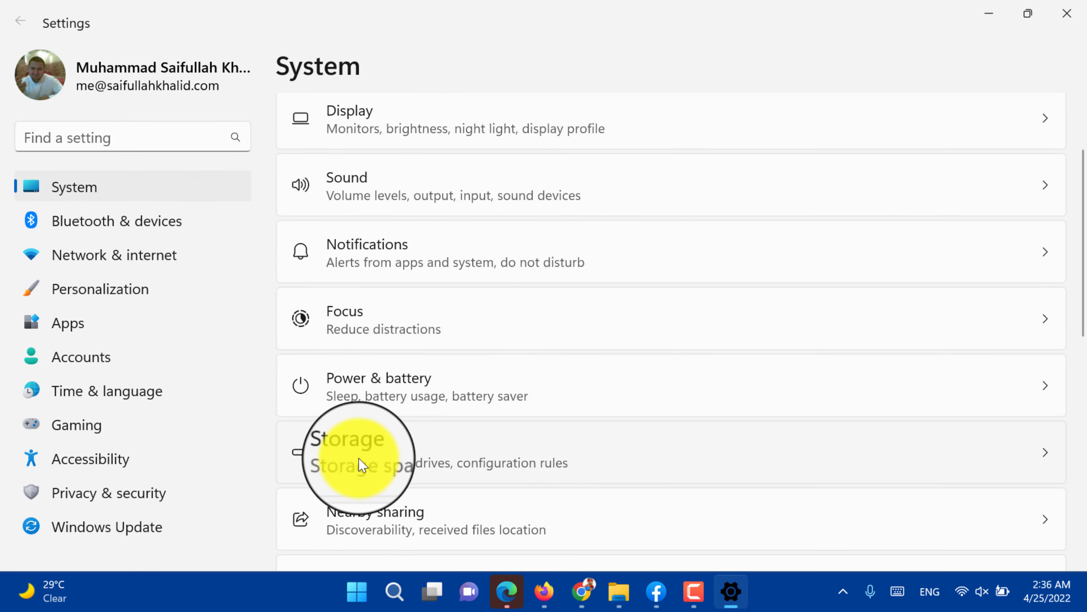
left_click(362, 465)
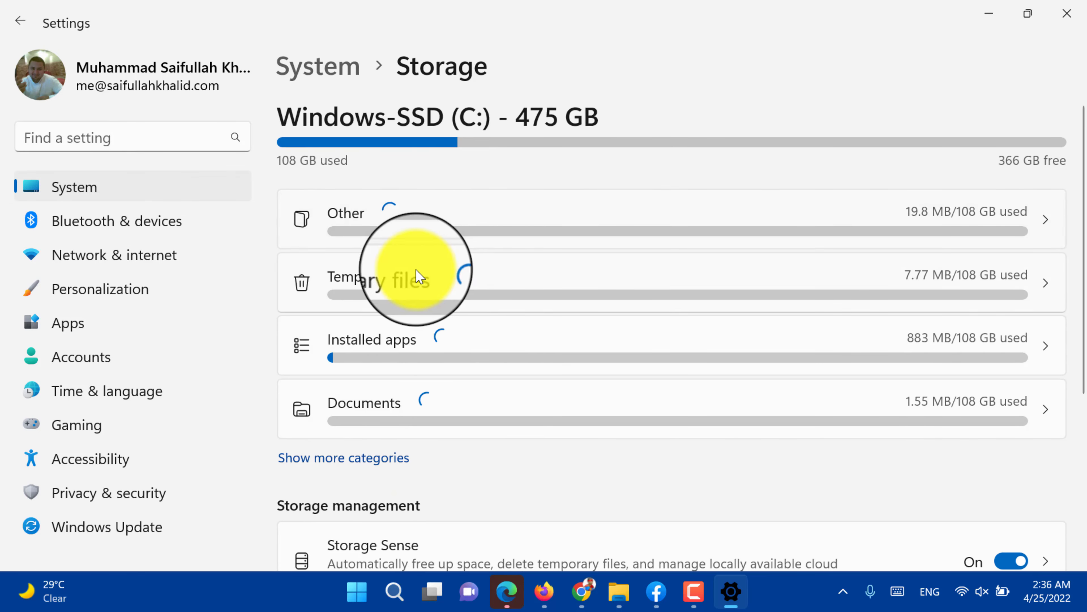
left_click(514, 331)
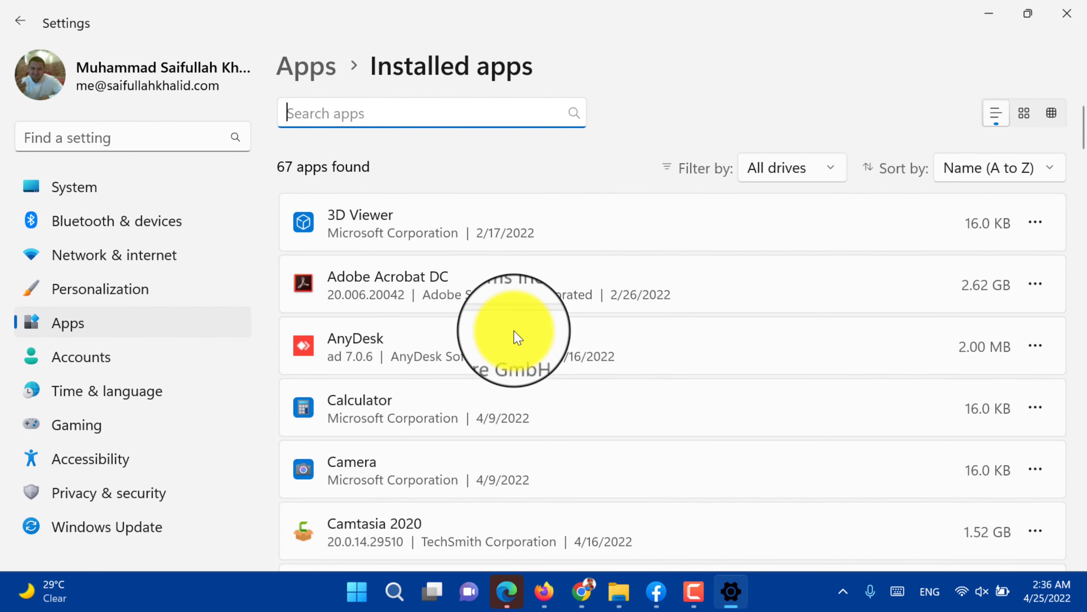
Uninstall Clipchamp – Video Editor from the installed apps and close Settings
scroll(514, 331, "down", 5)
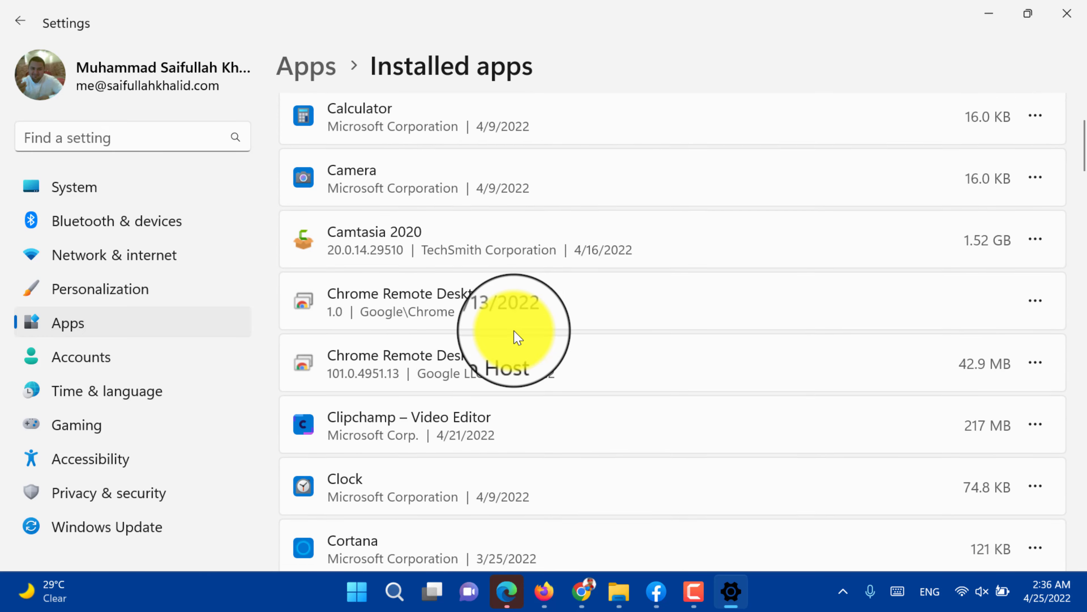
scroll(514, 330, "down", 2)
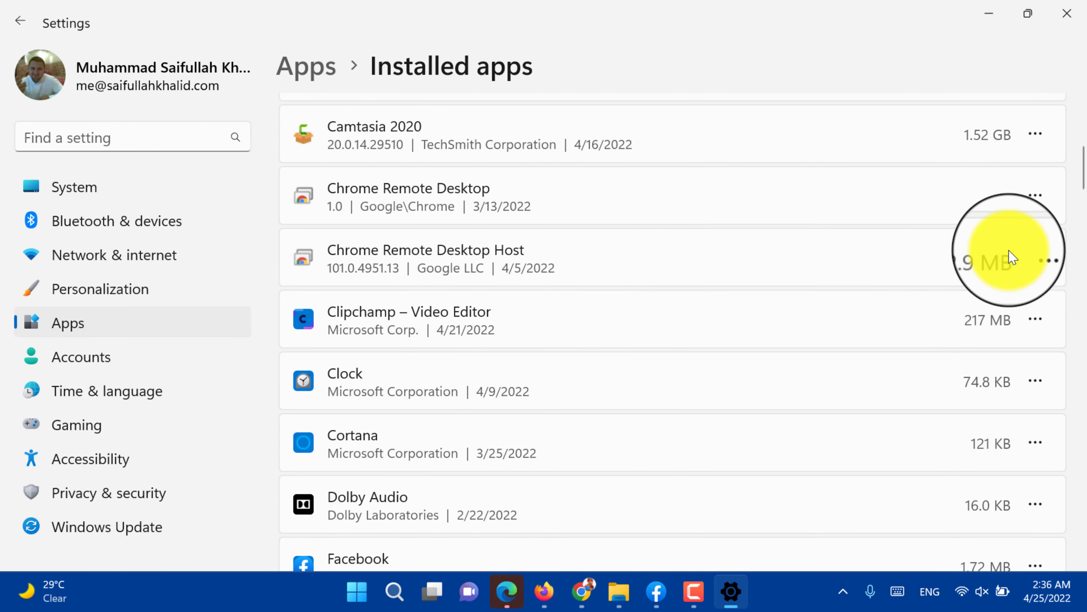
scroll(1008, 257, "down", 2)
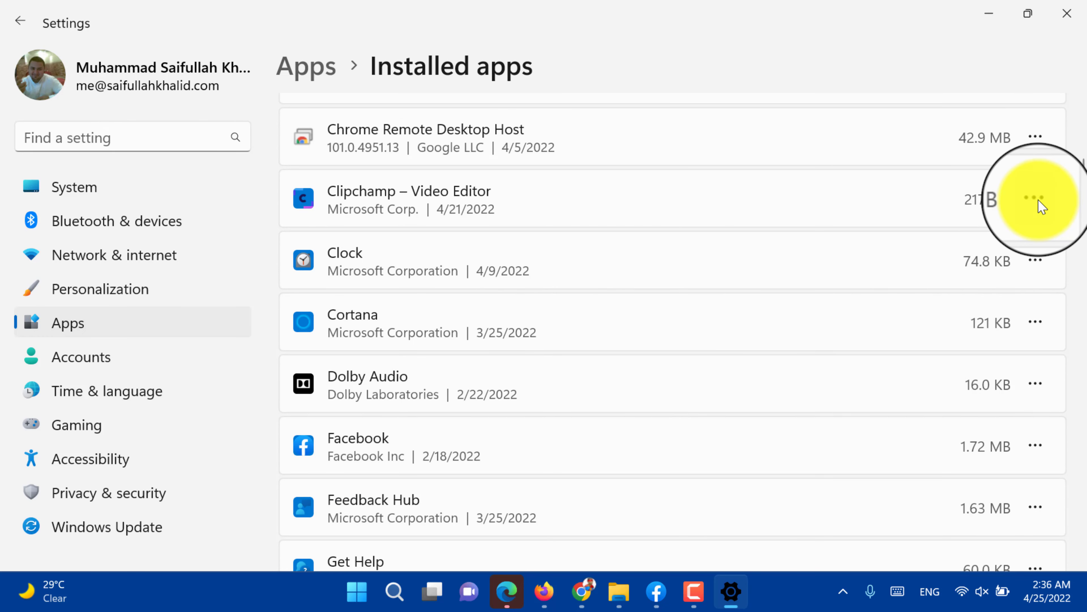
left_click(1038, 200)
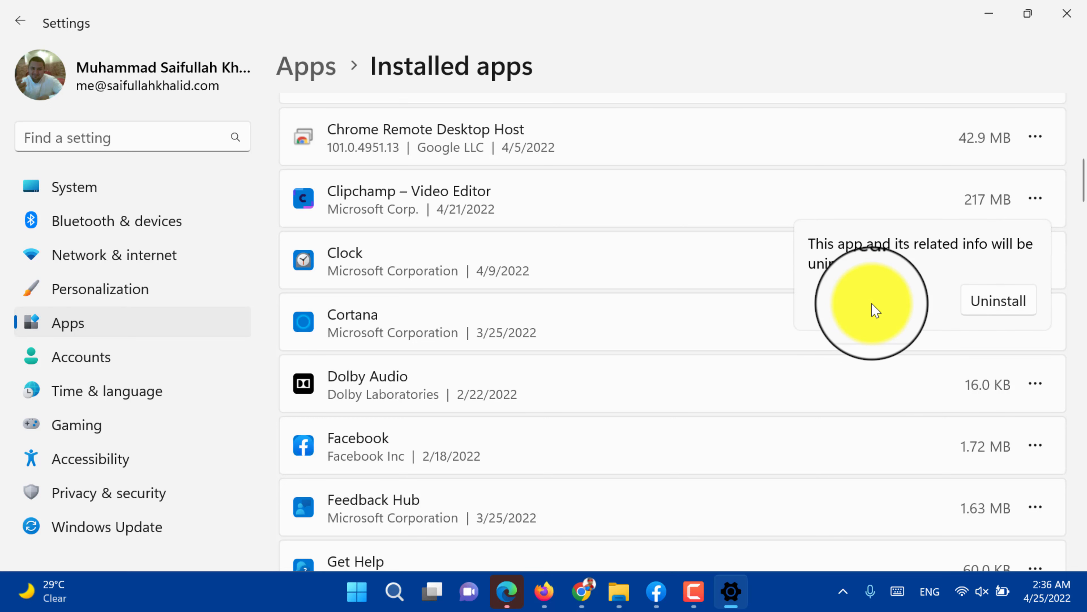
left_click(994, 305)
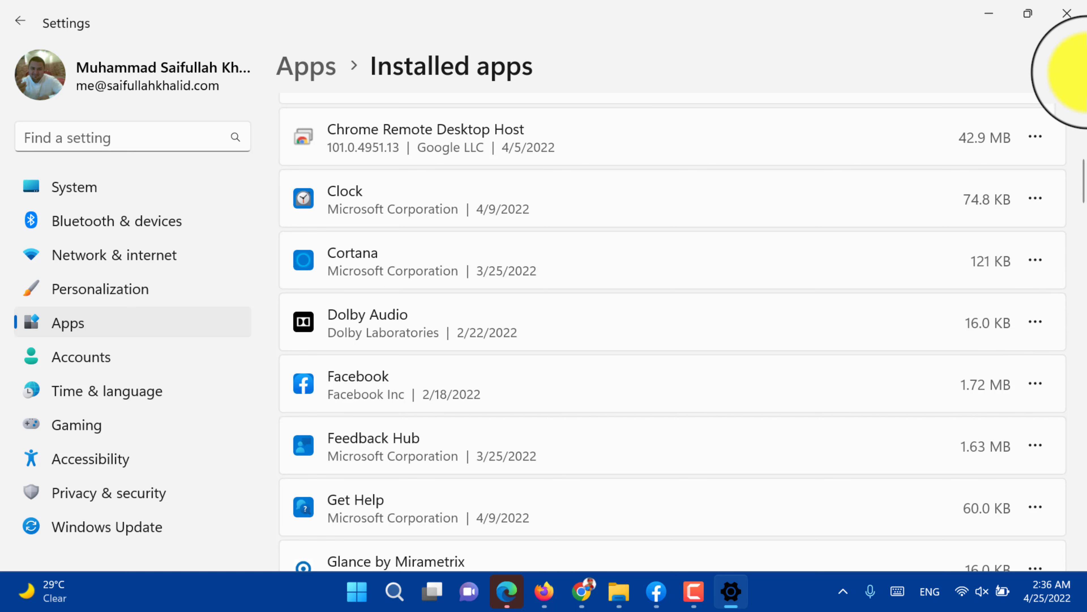
left_click(1080, 12)
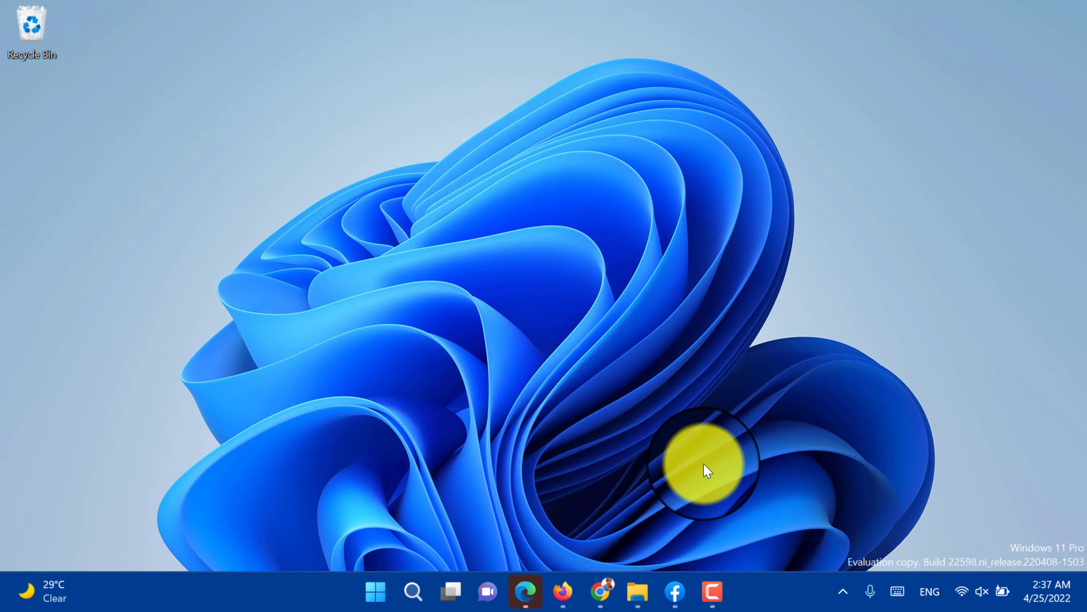
Restore the Edge window, snap it to the left half of the screen and fill the right half with Firefox
left_click(539, 591)
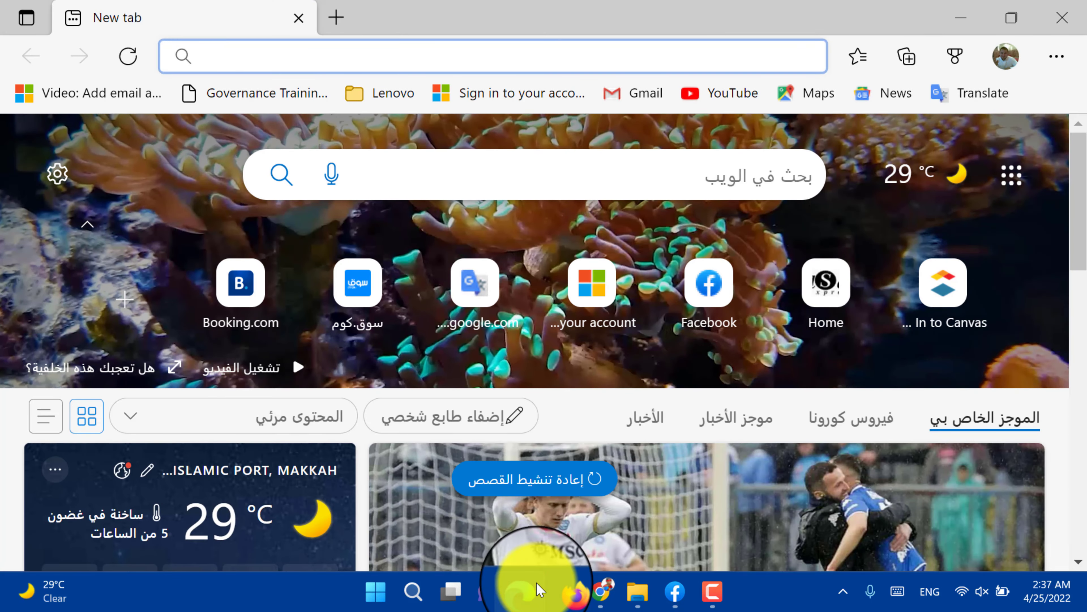
key("super+Left")
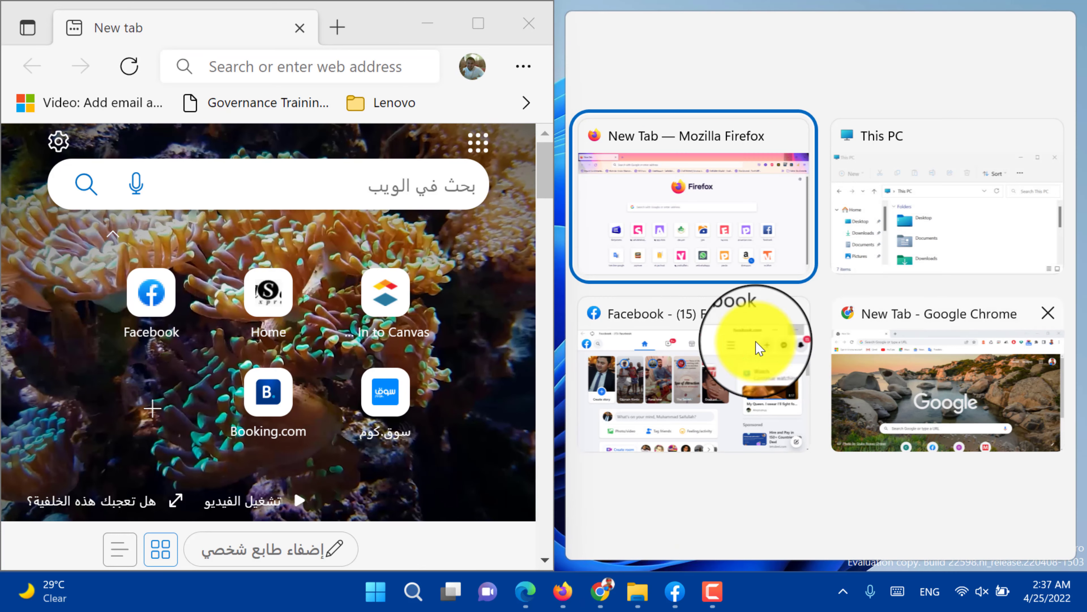
left_click(740, 257)
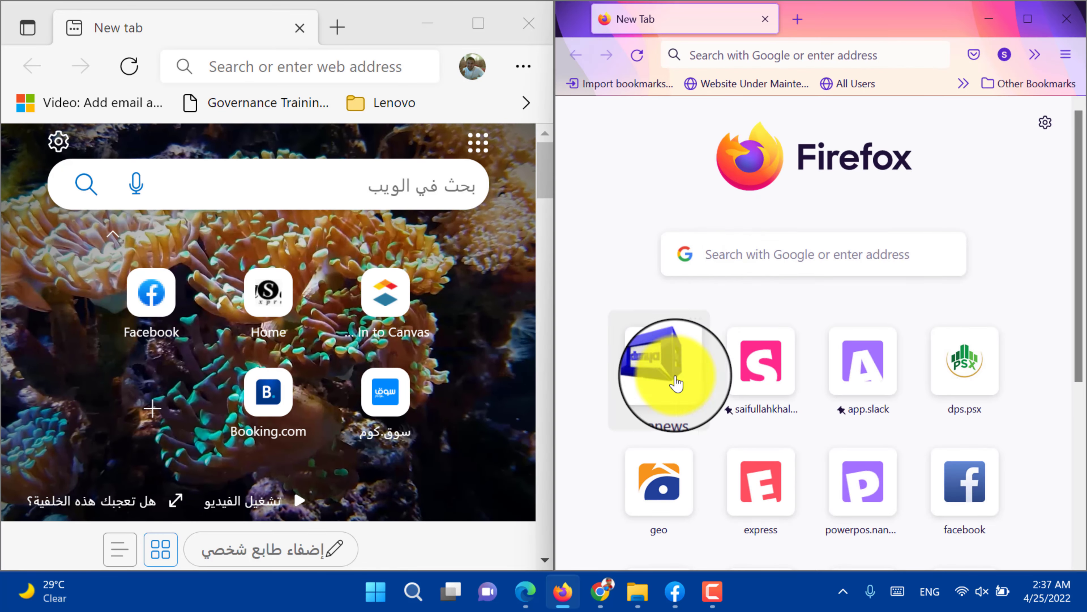
Arrange four windows in quarters: Chrome bottom-right, Firefox top-left, Edge top-right and This PC bottom-left
left_click(595, 604)
key("super+Right")
key("super+Down")
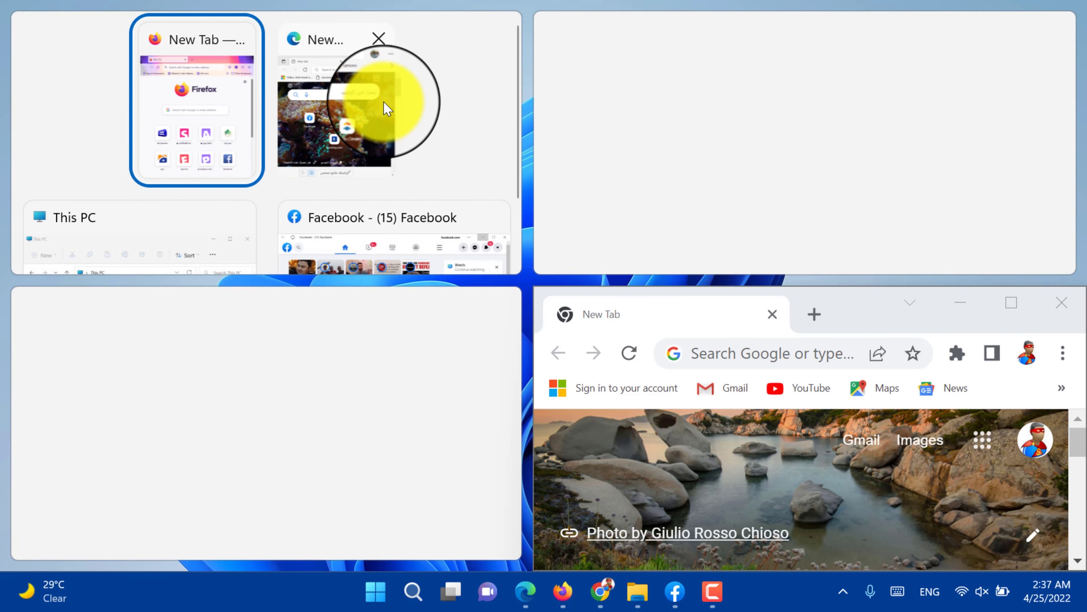
left_click(223, 124)
left_click(684, 89)
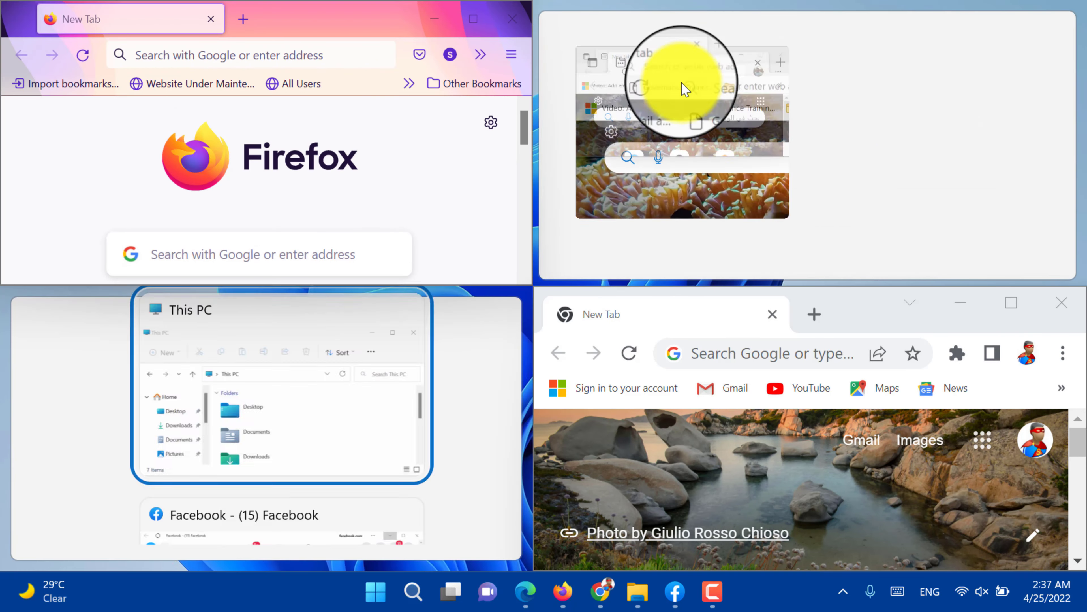
left_click(260, 367)
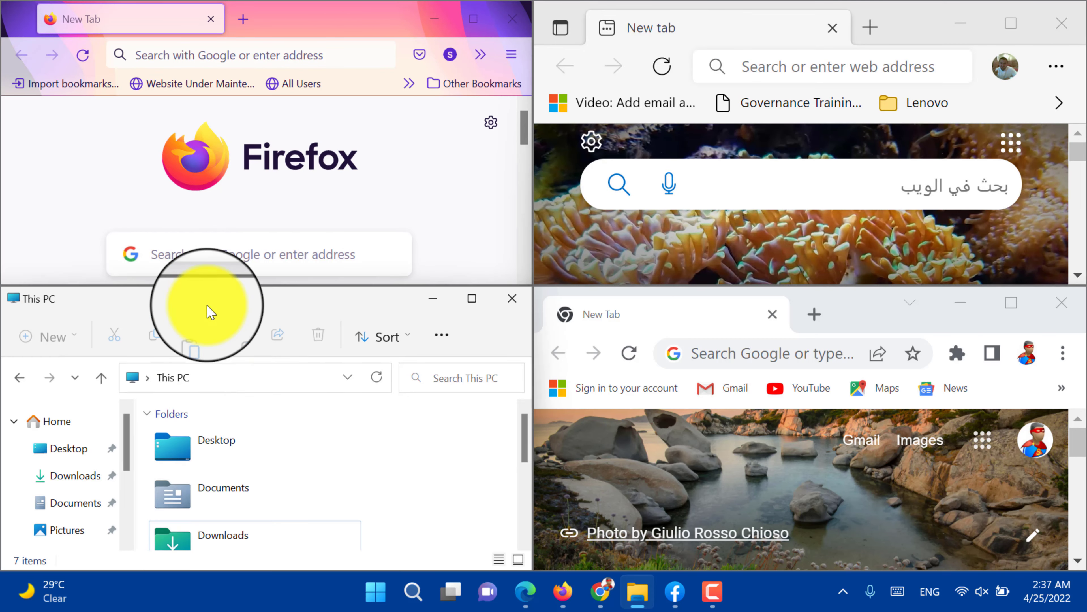
Load google.com in the snapped Firefox window
left_click(218, 58)
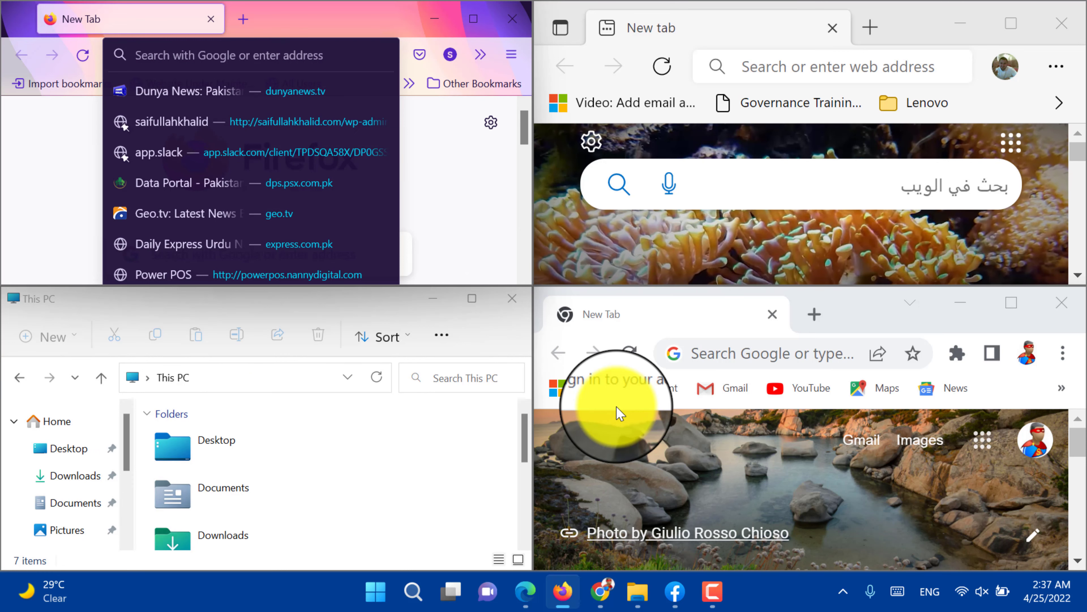
type("google.com/")
key("Return")
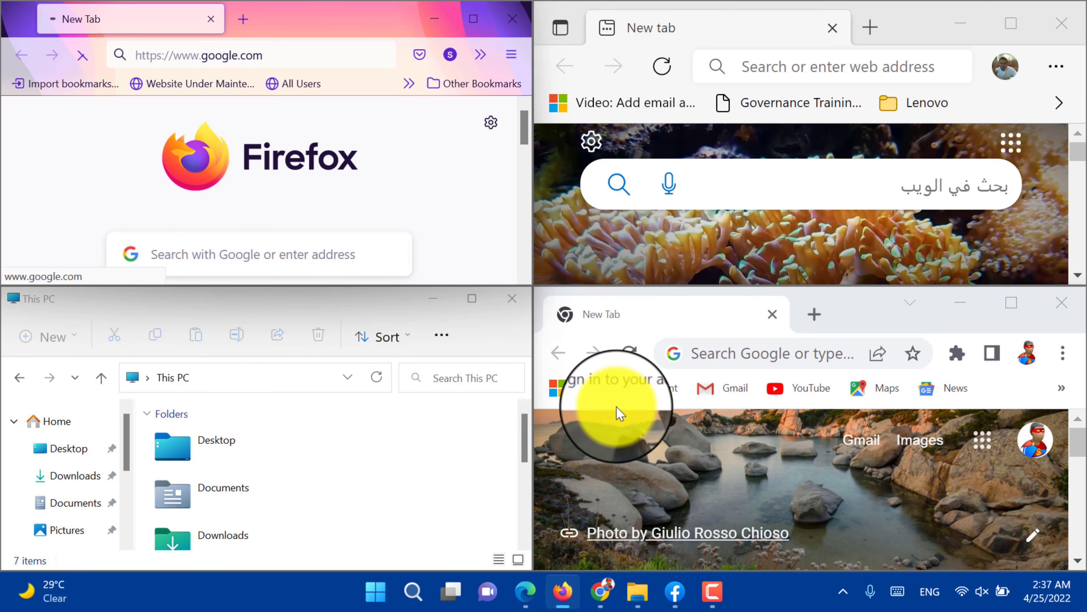
Load the CNN website in the snapped Edge window by completing "cnn" as a .com address
left_click(809, 67)
type("cnn")
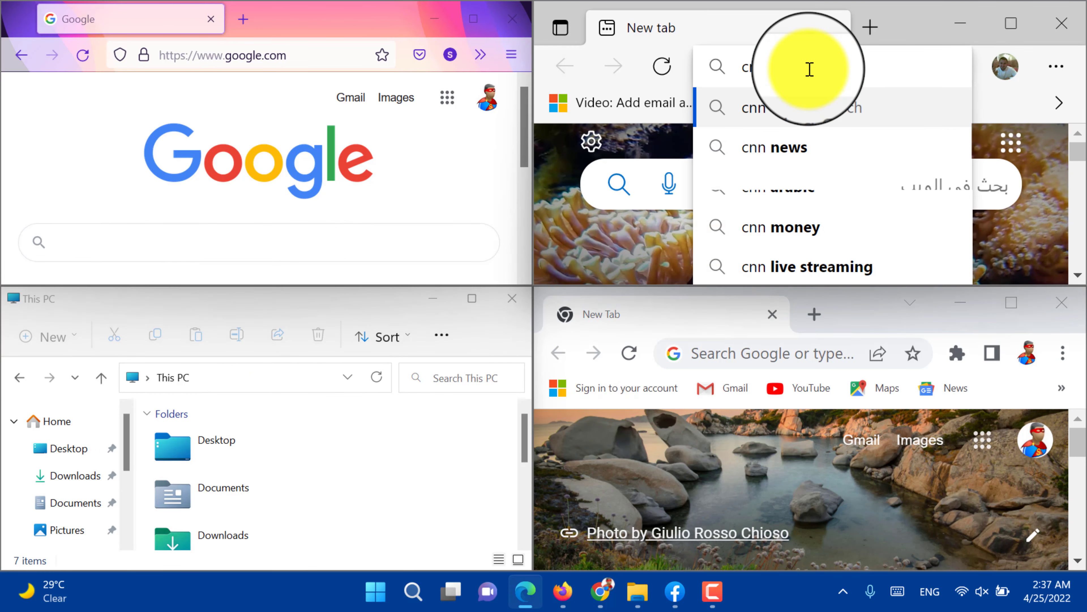
key("ctrl+Return")
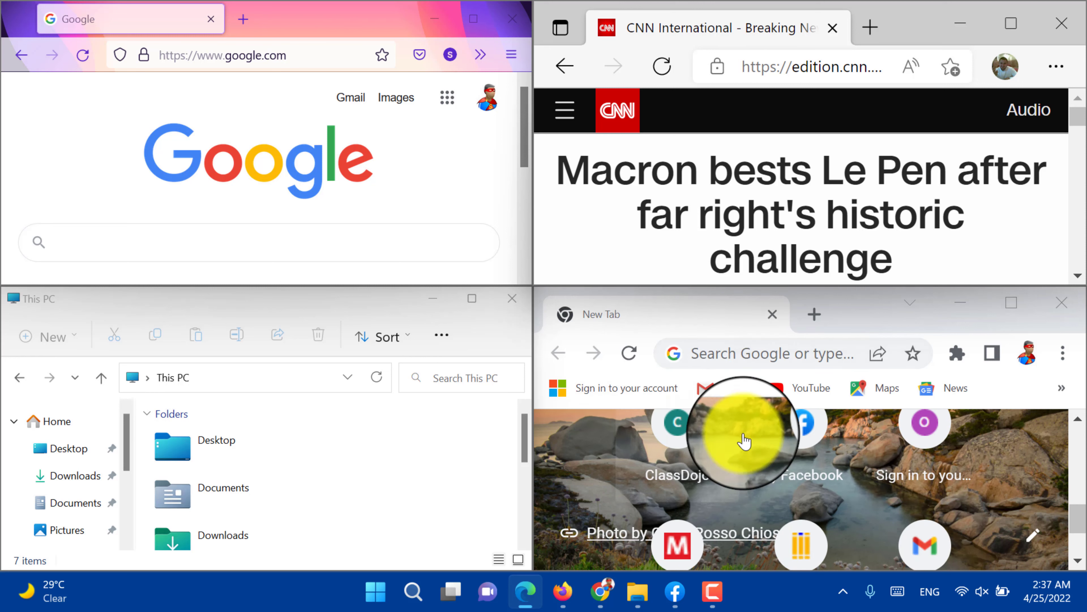
Browse the Chrome new-tab shortcuts and the CNN headlines in Edge within their snapped quarters
scroll(725, 477, "down", 1)
scroll(725, 477, "up", 5)
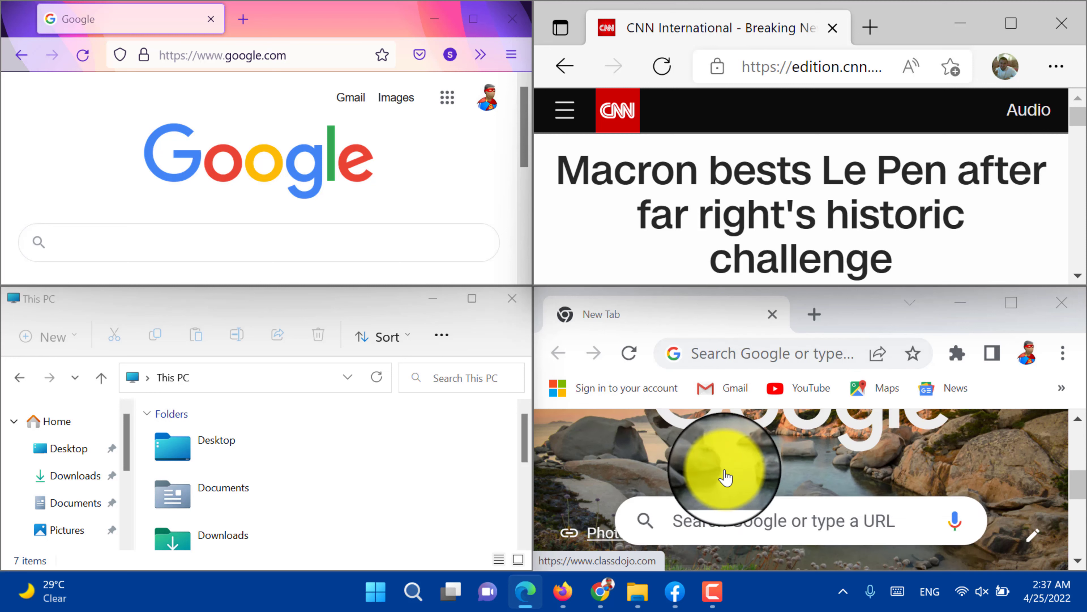
scroll(318, 478, "down", 3)
scroll(318, 478, "up", 3)
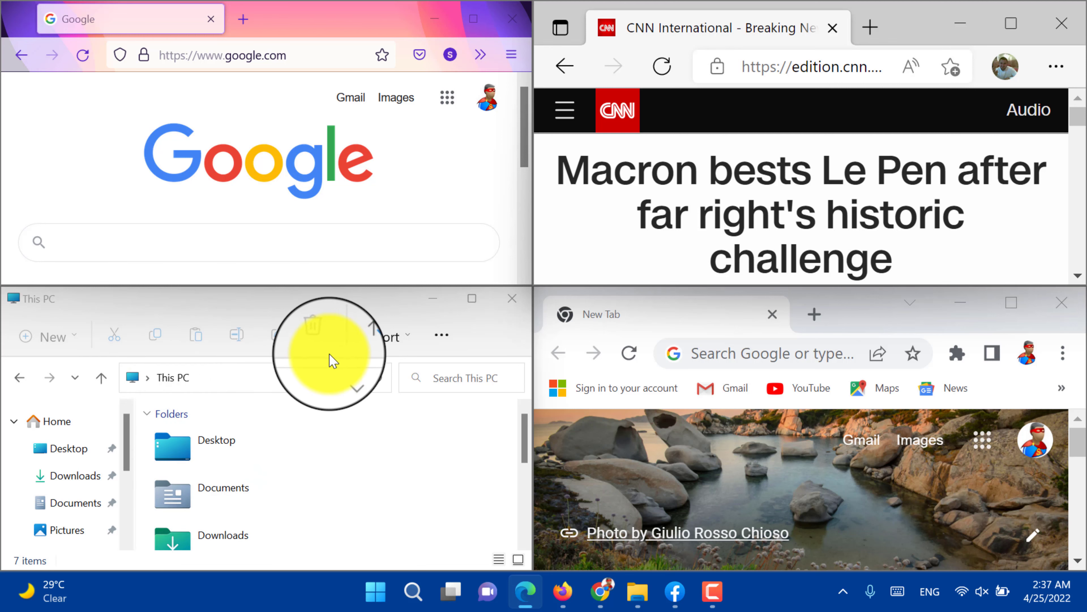
scroll(668, 217, "down", 4)
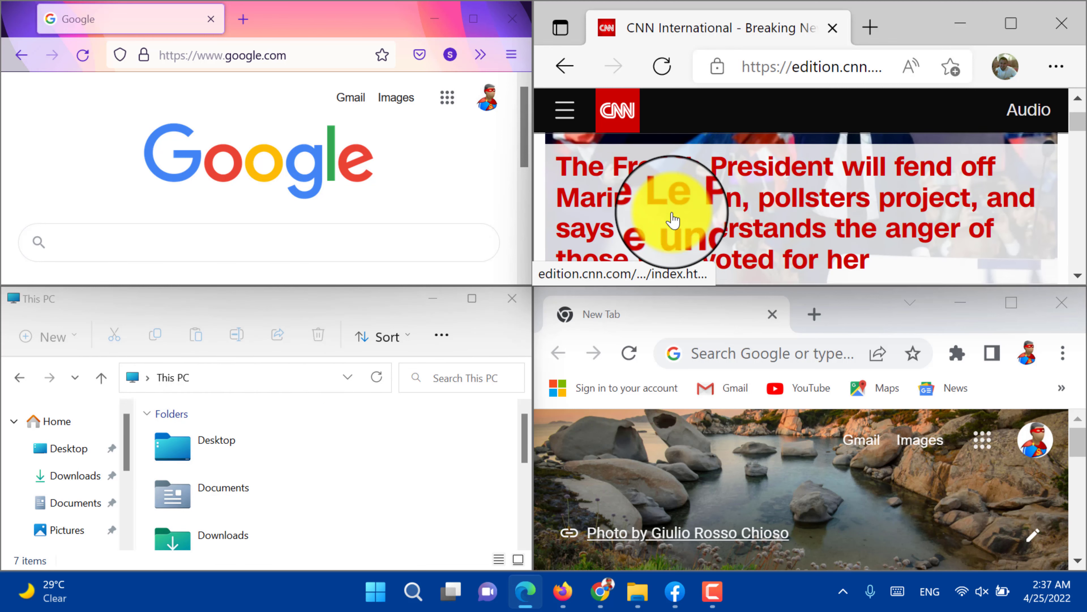
scroll(672, 219, "down", 2)
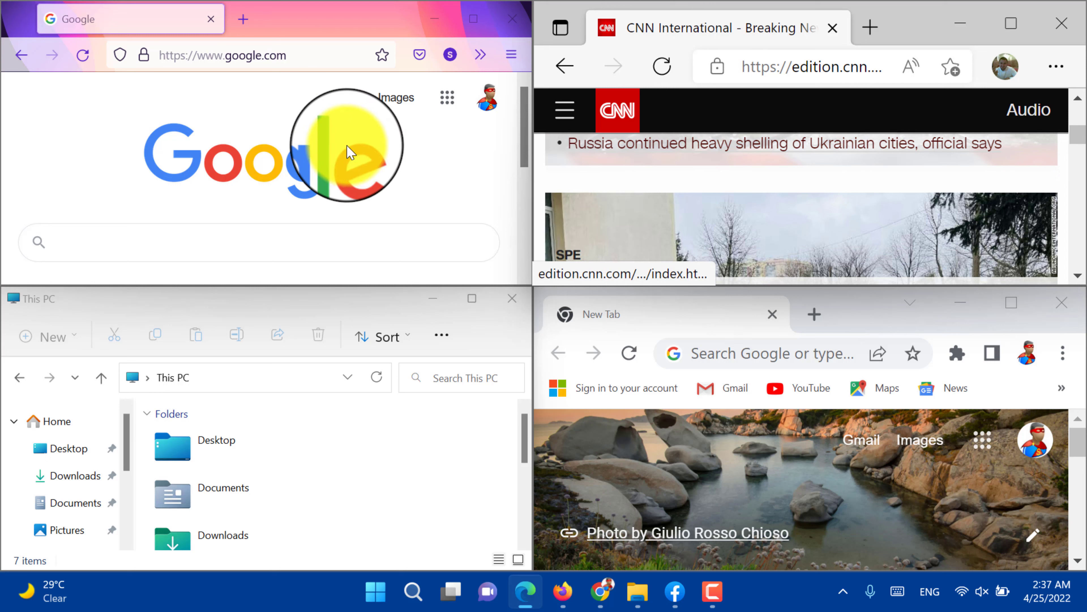
Make the Firefox window active and browse the CNN headlines by scrolling the inactive Edge window
left_click(302, 26)
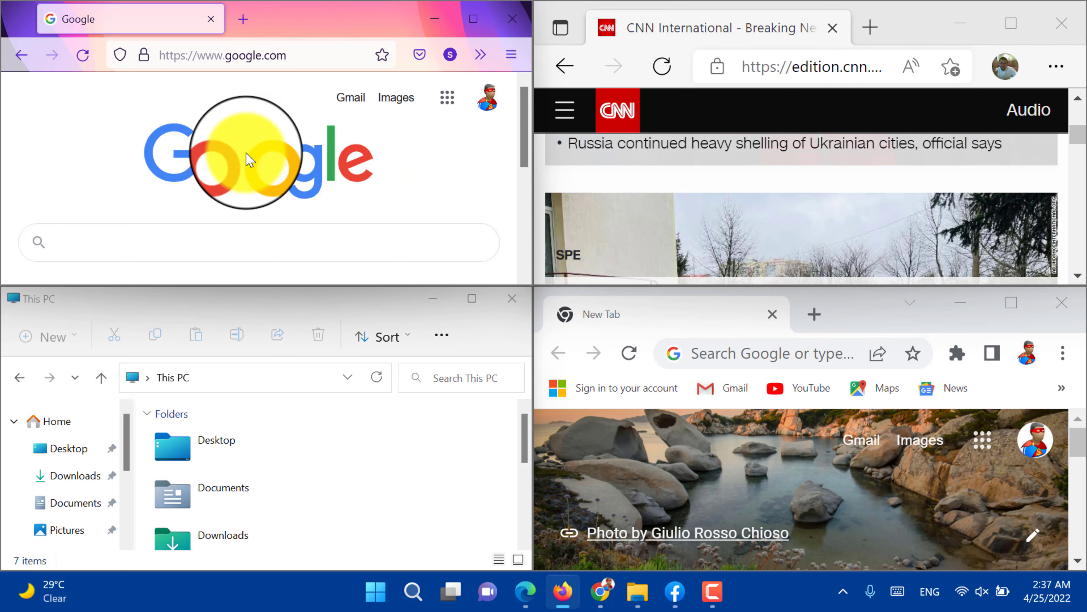
left_click(268, 55)
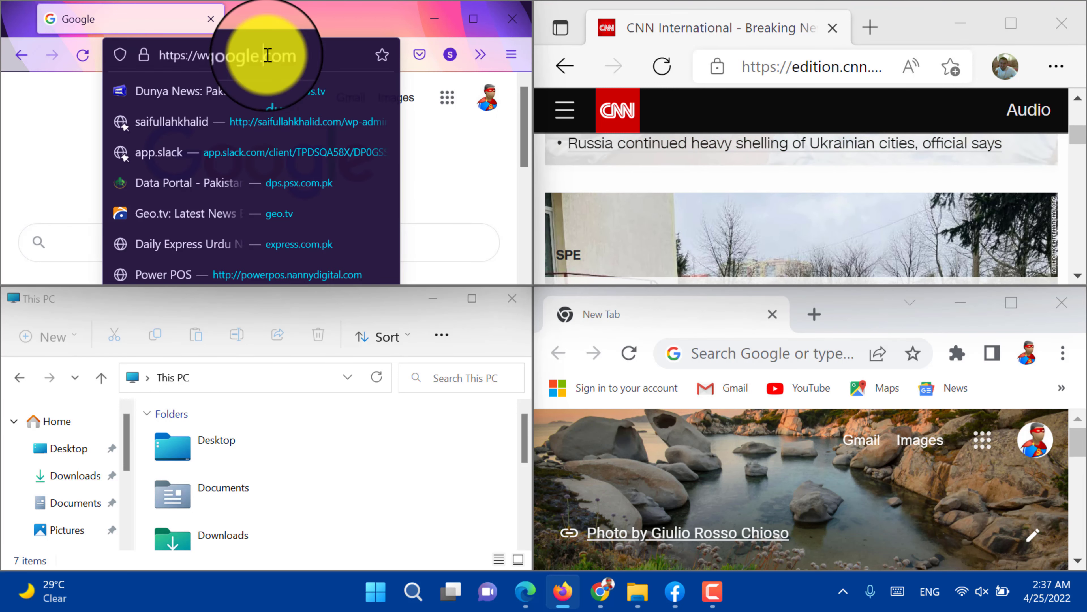
left_click(481, 211)
scroll(642, 226, "down", 3)
scroll(642, 226, "up", 3)
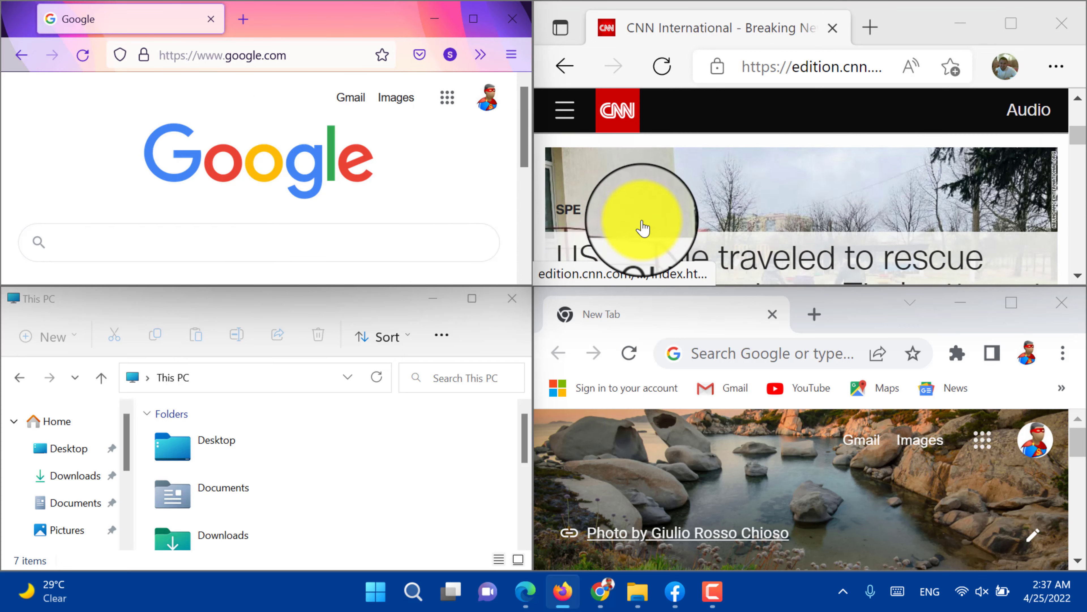
scroll(640, 214, "down", 2)
scroll(812, 226, "down", 3)
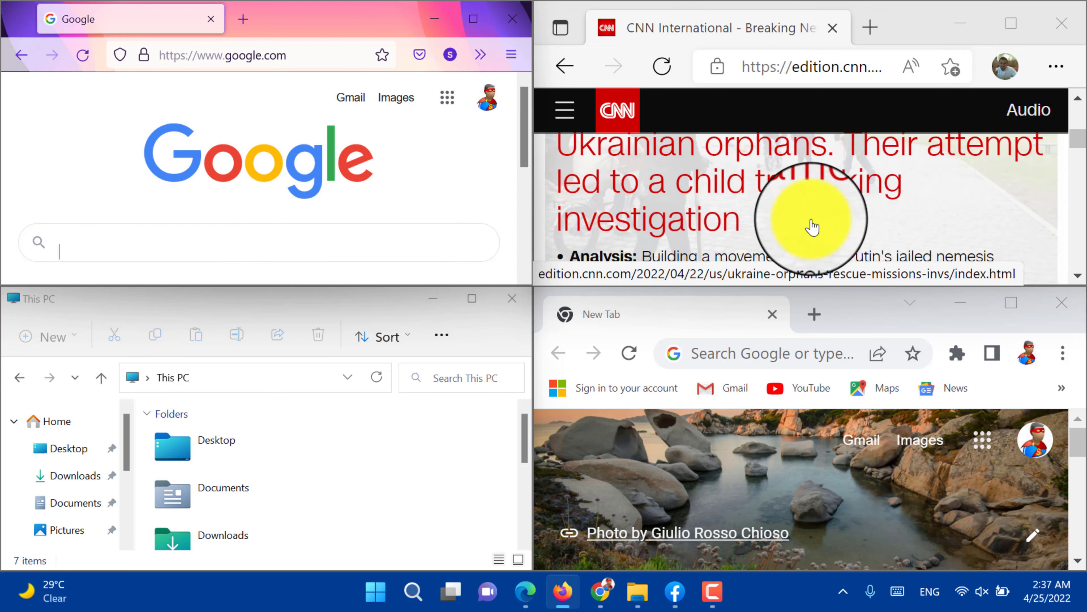
scroll(813, 226, "up", 1)
scroll(812, 226, "down", 1)
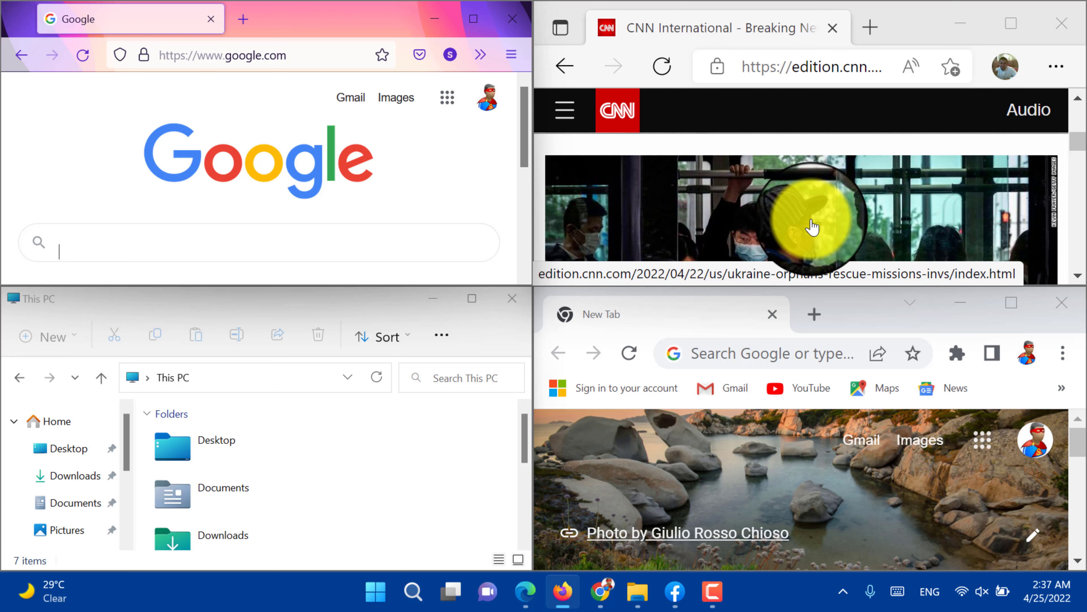
Open Windows Settings and go to the Mouse page under Bluetooth & devices
key("super")
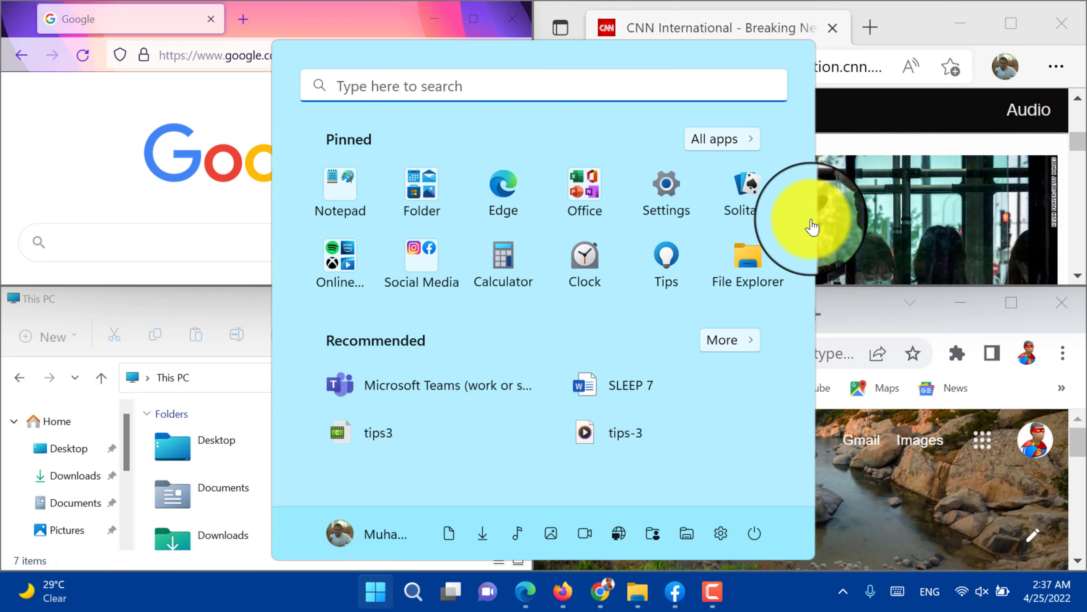
left_click(719, 543)
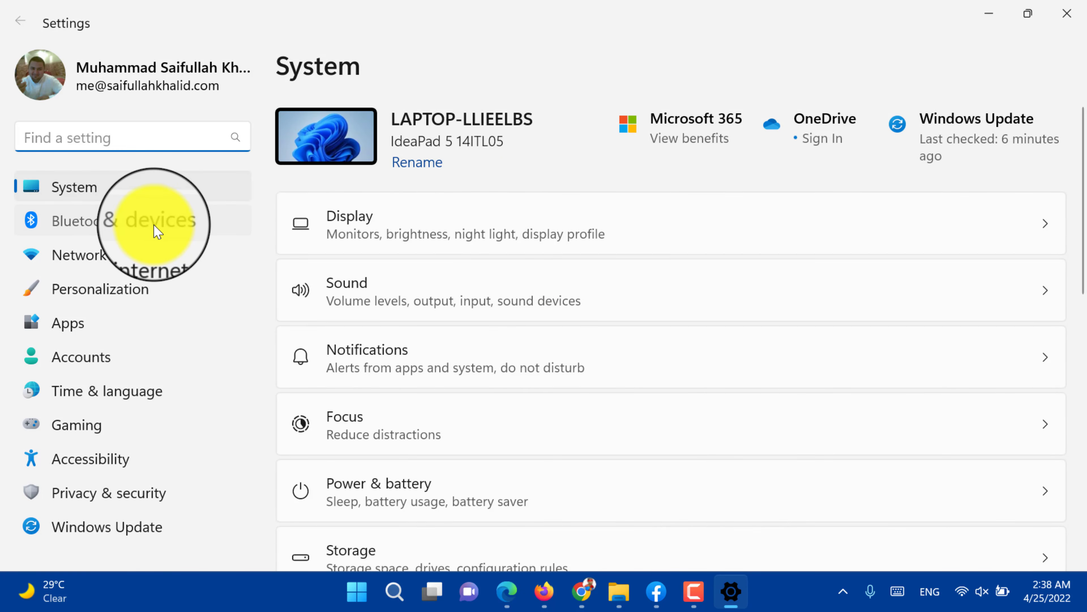
left_click(157, 232)
scroll(456, 304, "down", 5)
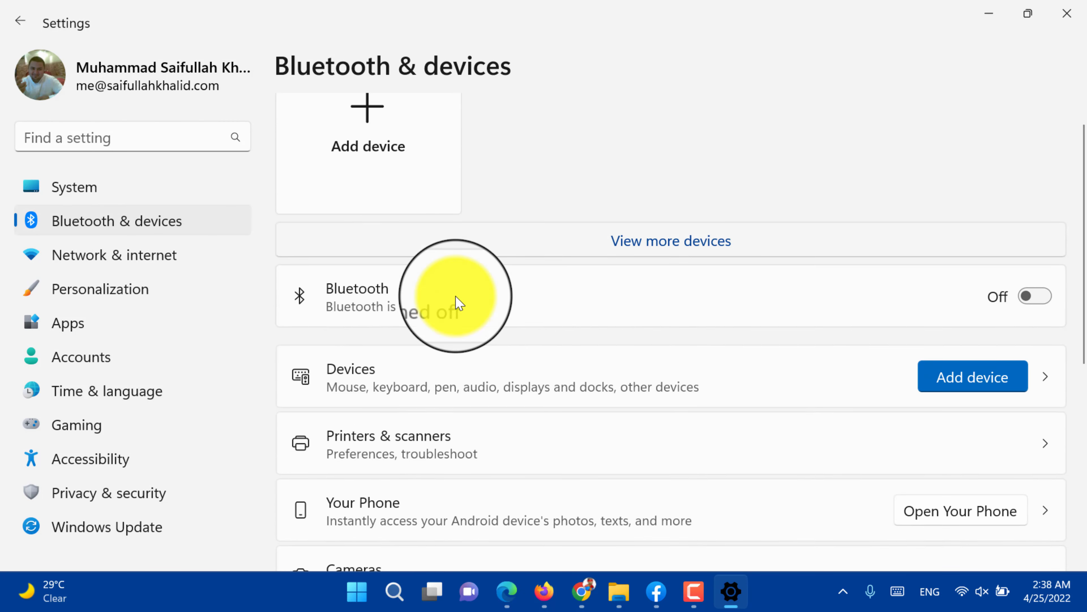
scroll(456, 300, "down", 4)
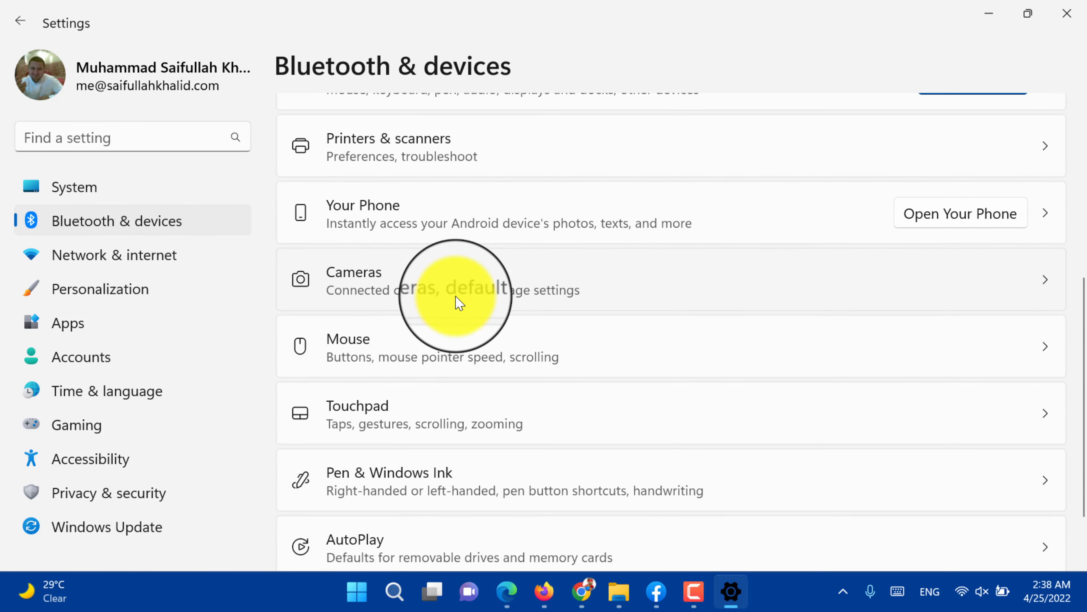
left_click(428, 350)
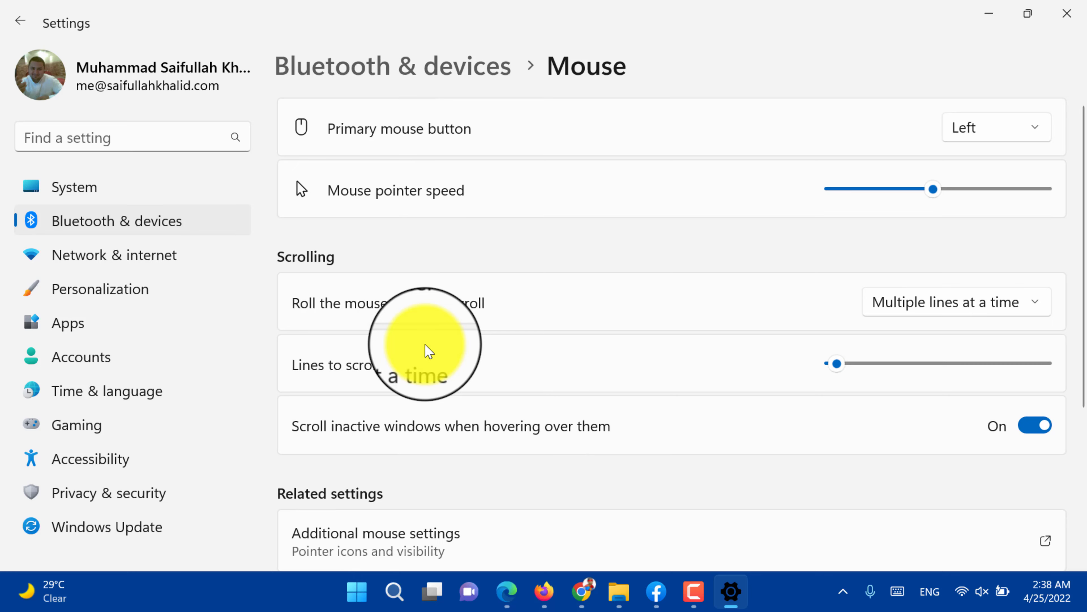
Turn off "Scroll inactive windows when hovering over them" and test scrolling across the snapped windows with Chrome active
scroll(429, 350, "down", 3)
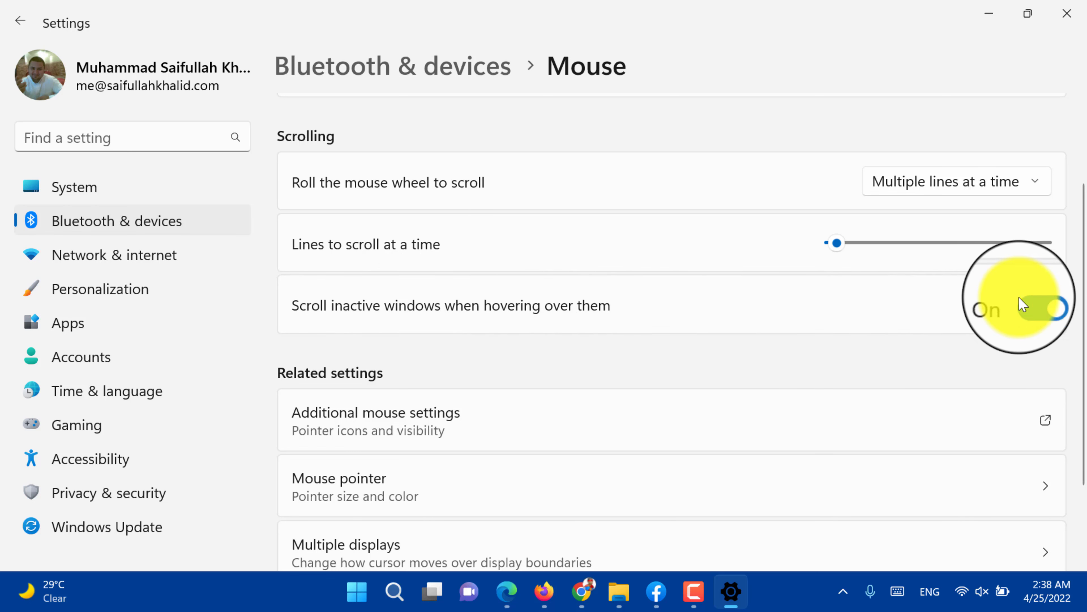
left_click(1033, 306)
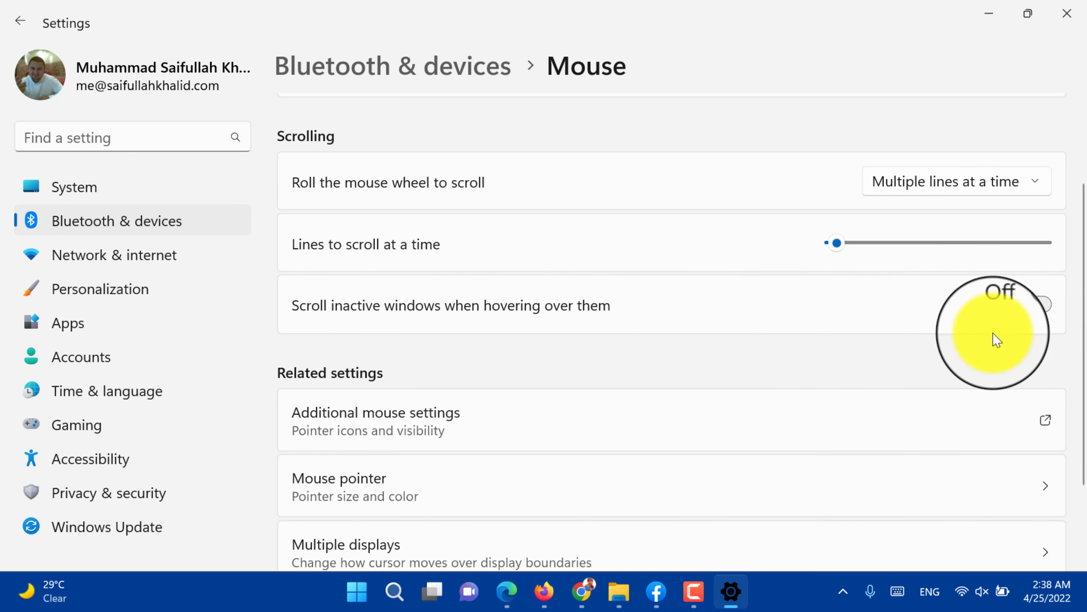
left_click(732, 592)
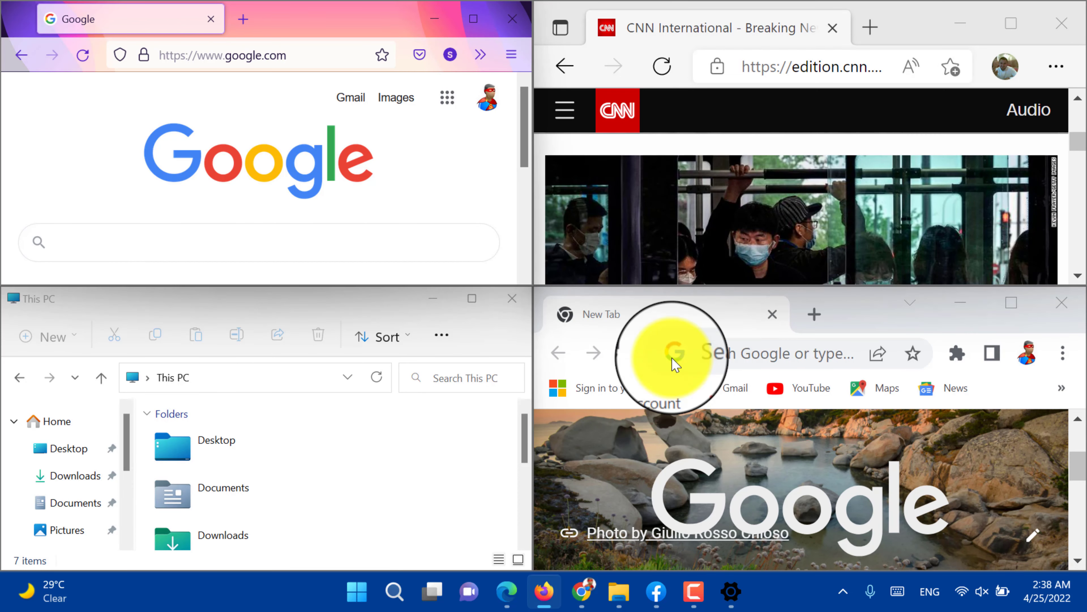
left_click(642, 330)
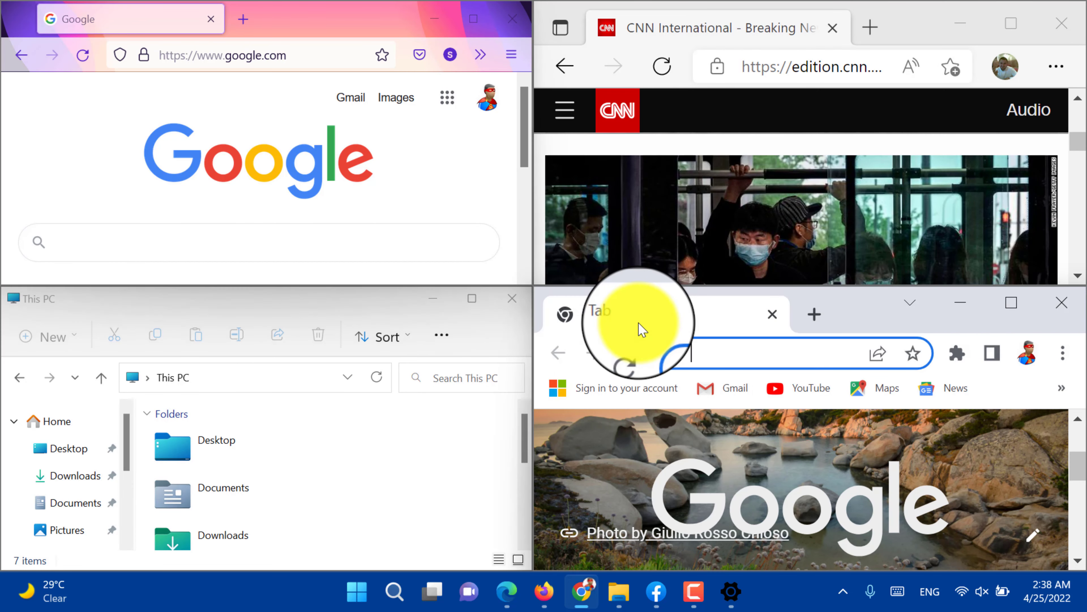
scroll(498, 214, "down", 2)
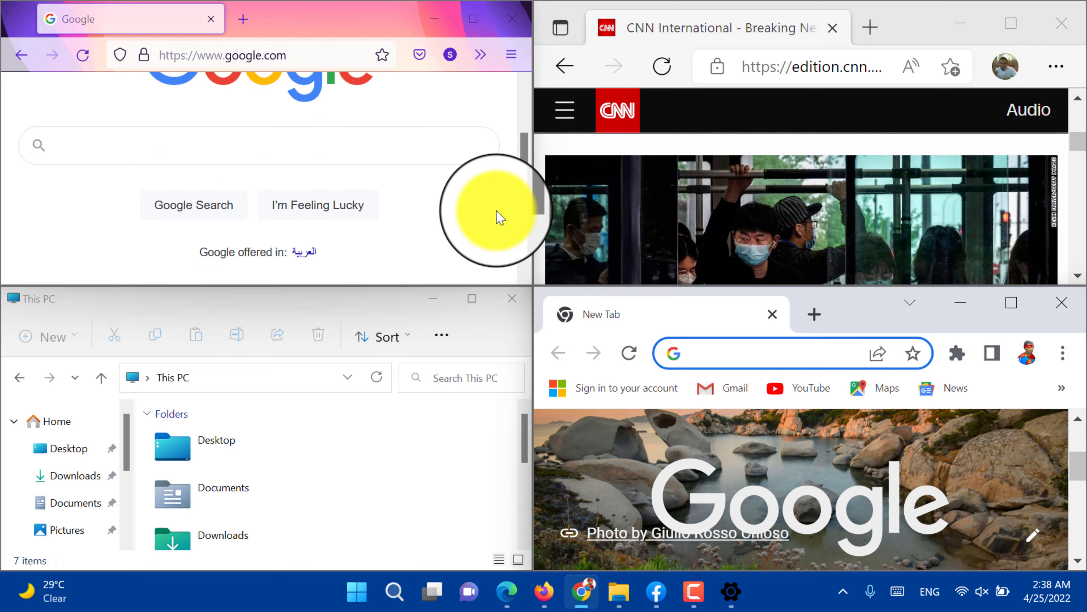
Turn "Scroll inactive windows when hovering over them" back on and test it by scrolling the CNN page in the inactive Edge window
left_click(731, 591)
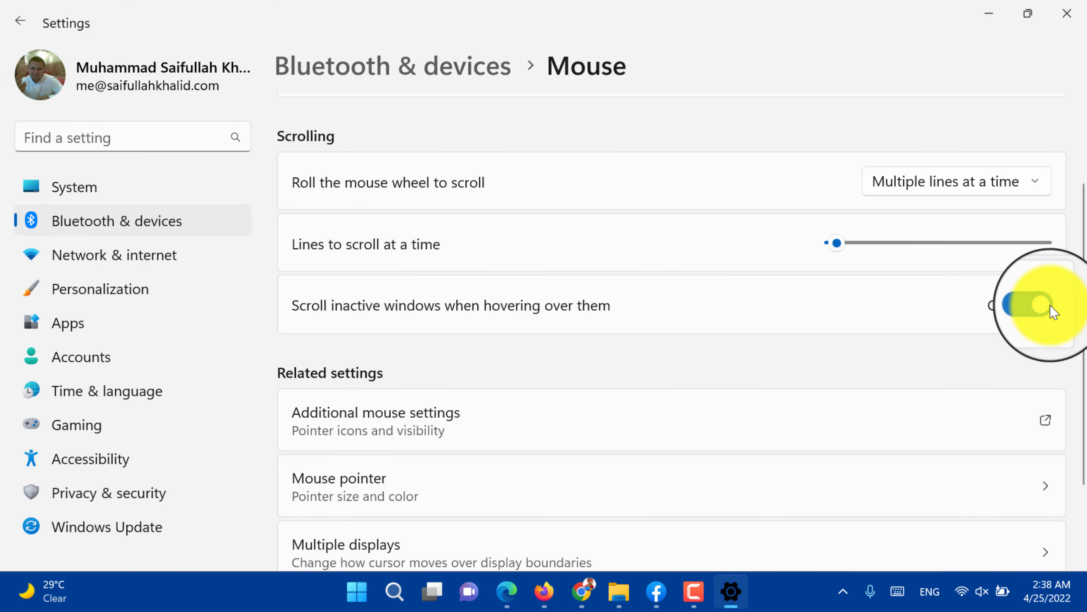
left_click(731, 591)
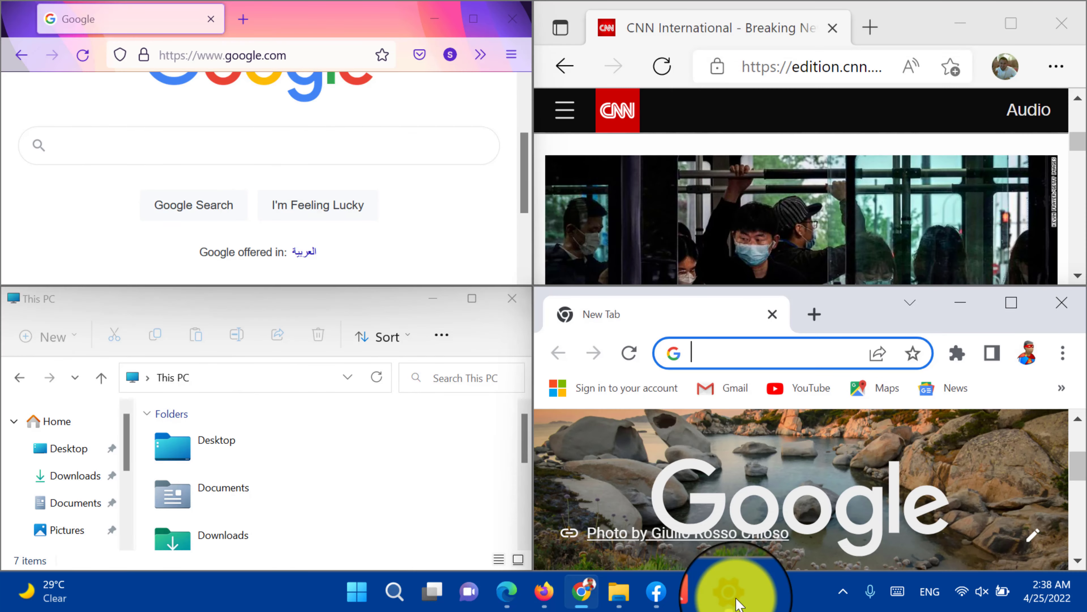
scroll(720, 135, "down", 3)
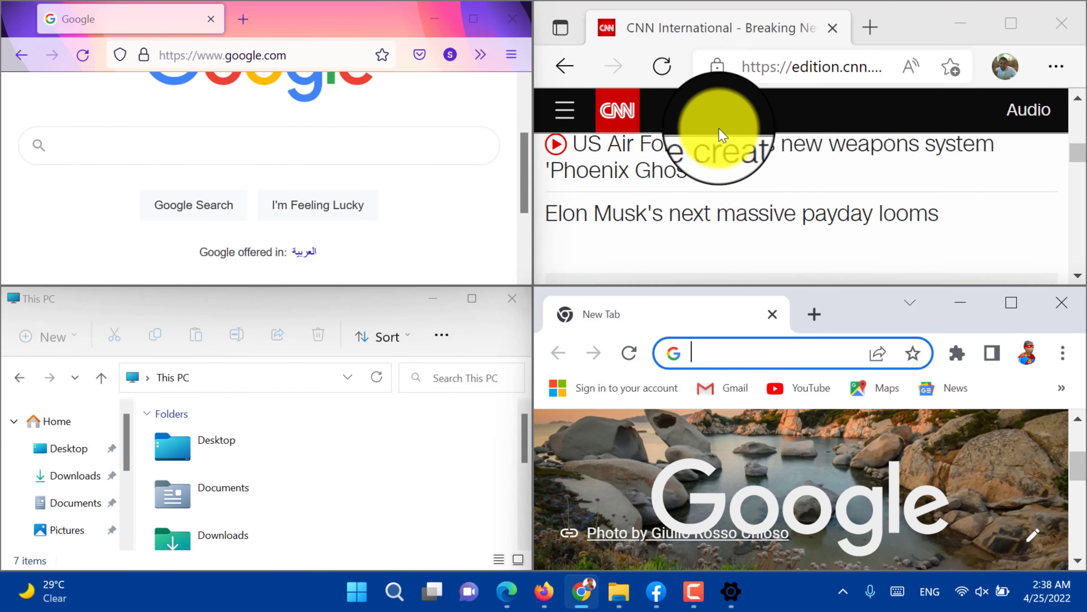
scroll(720, 135, "down", 5)
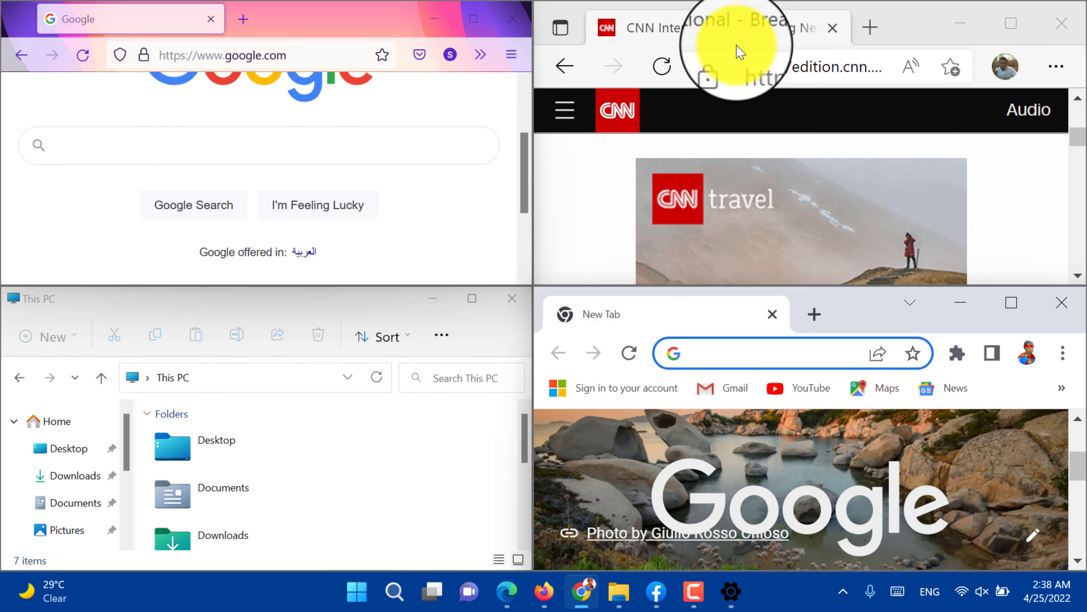
left_click(740, 52)
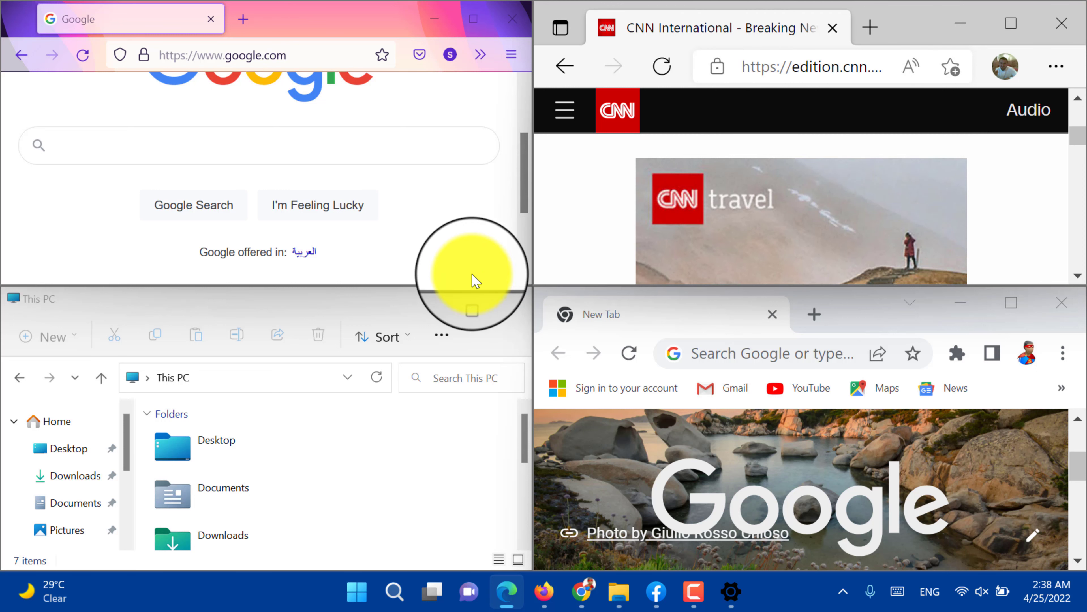
Maximize the This PC window and open the View settings of Folder Options
double_click(398, 300)
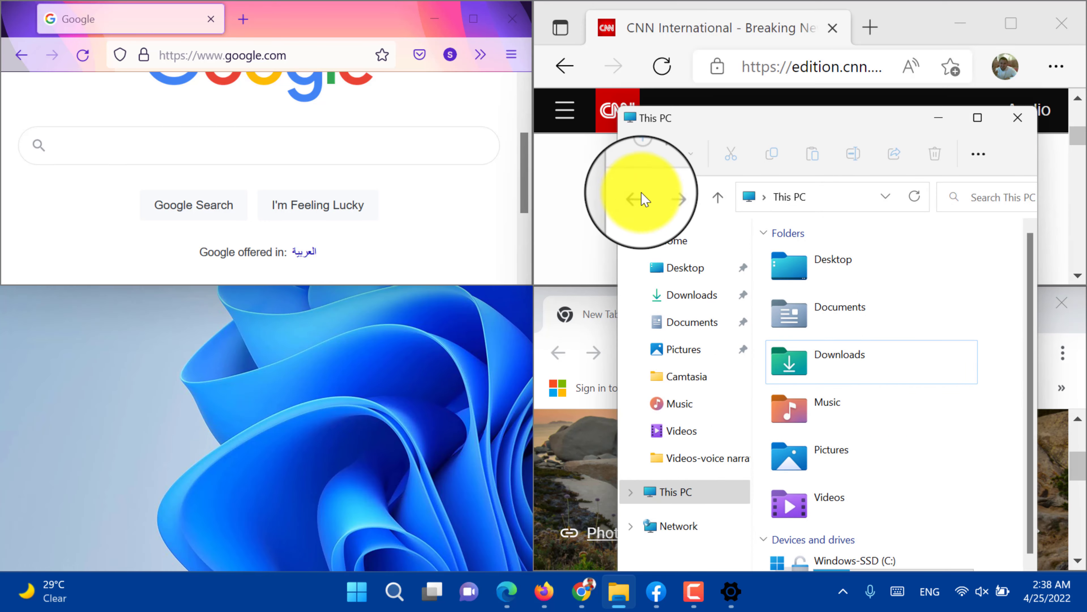
key("super+Up")
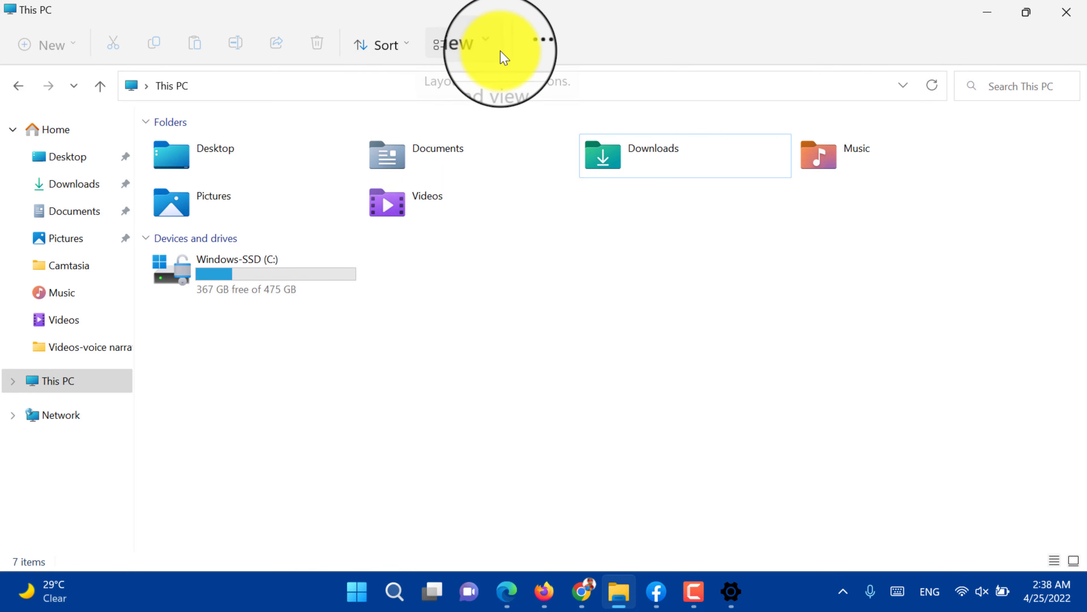
left_click(534, 47)
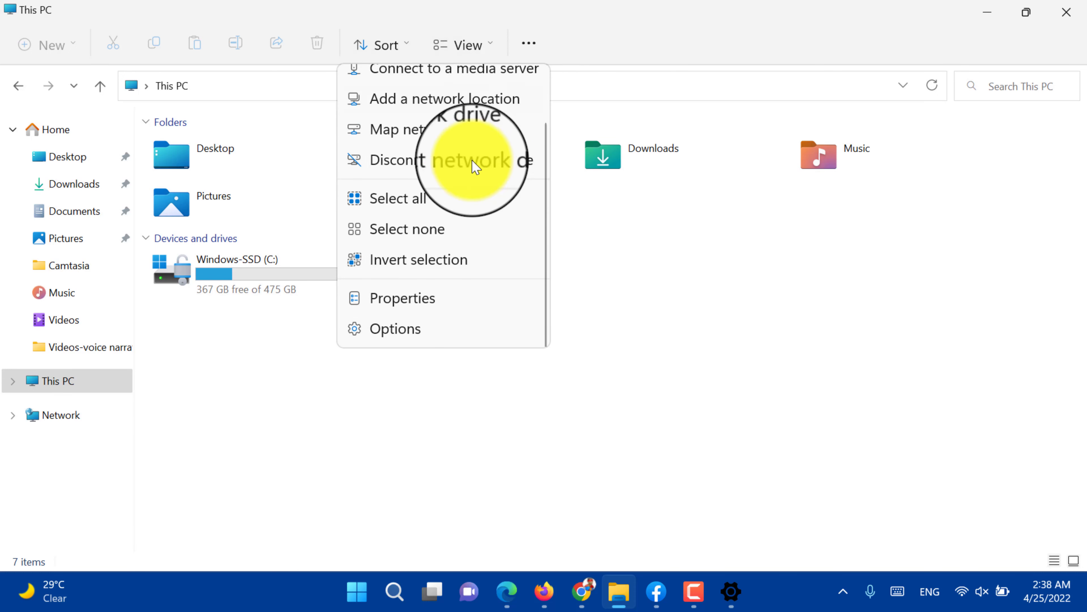
scroll(457, 202, "down", 3)
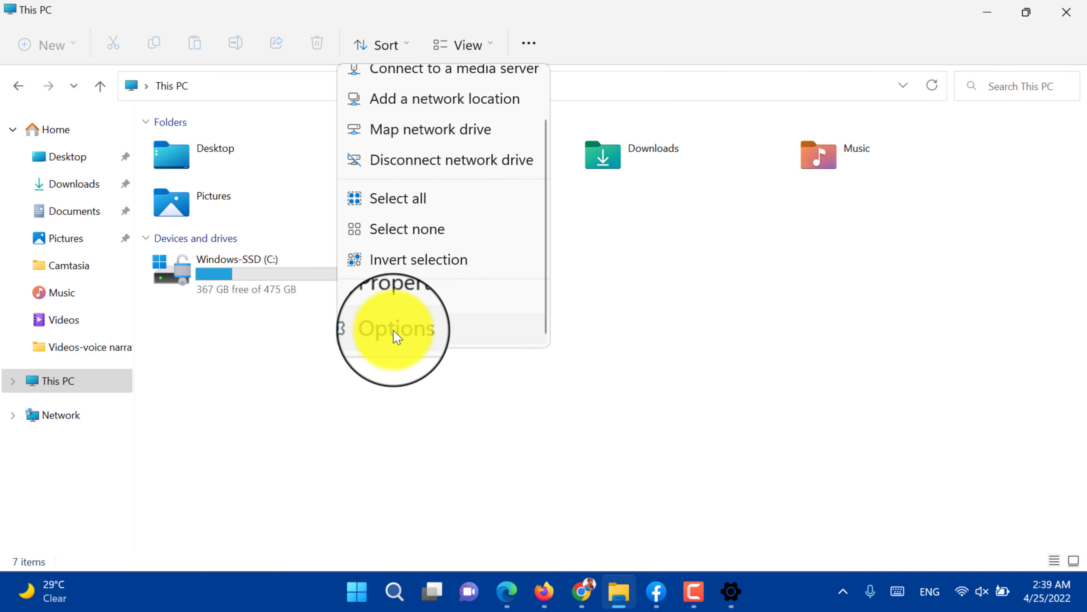
left_click(397, 336)
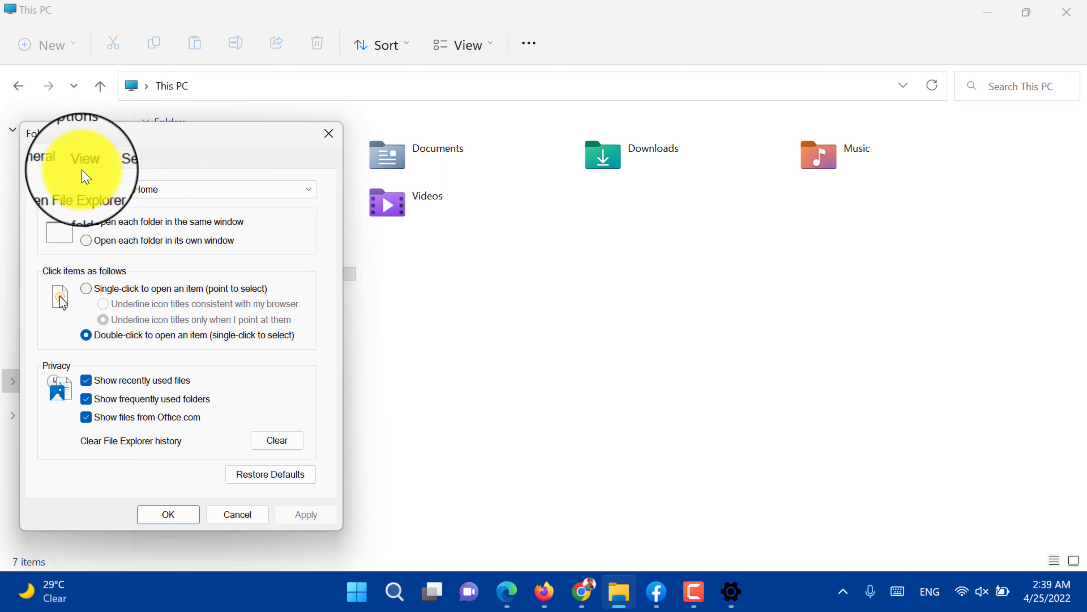
left_click(84, 163)
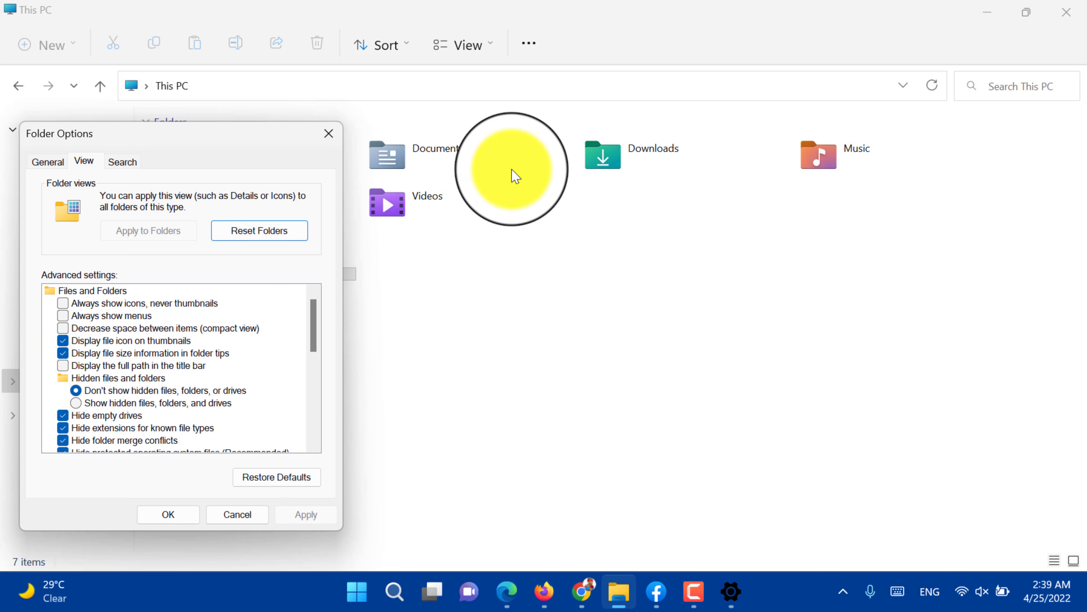
In Folder Options for the Downloads folder, select "Show hidden files, folders, and drives" and apply the change
left_click(404, 205)
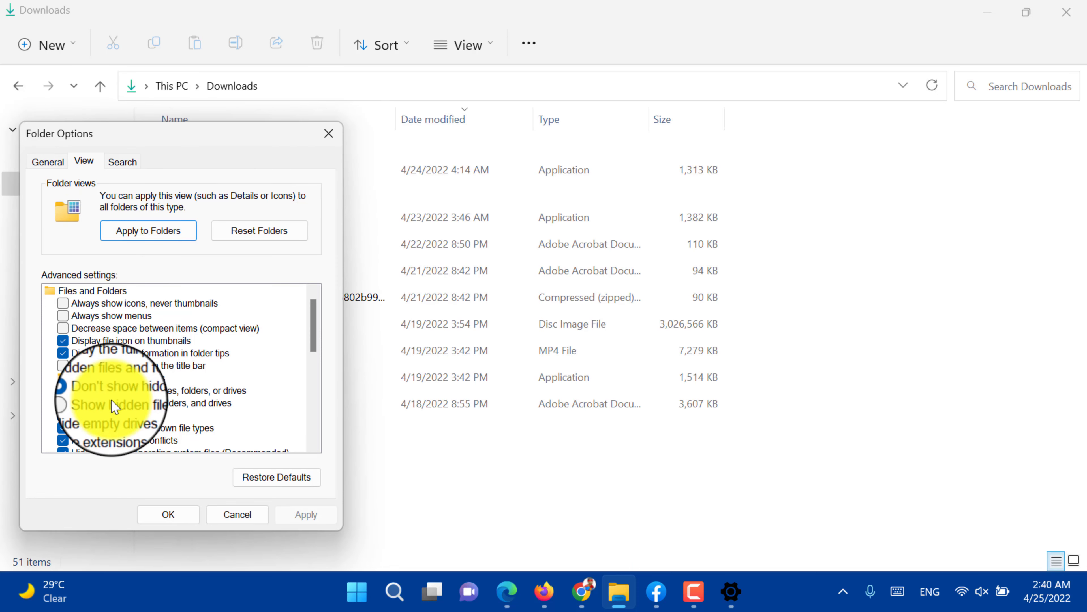
left_click(112, 402)
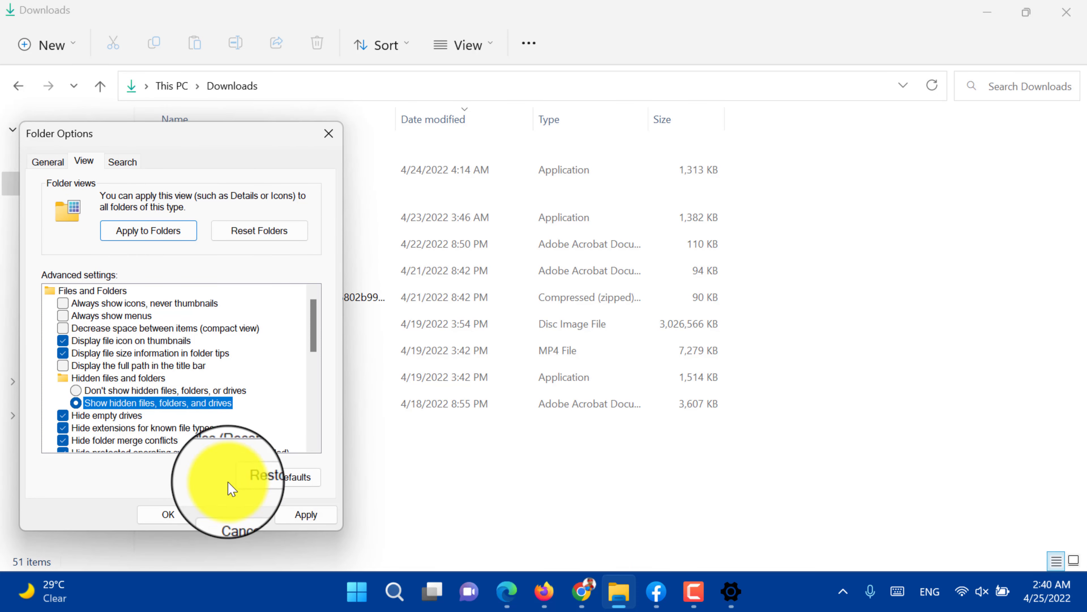
left_click(306, 518)
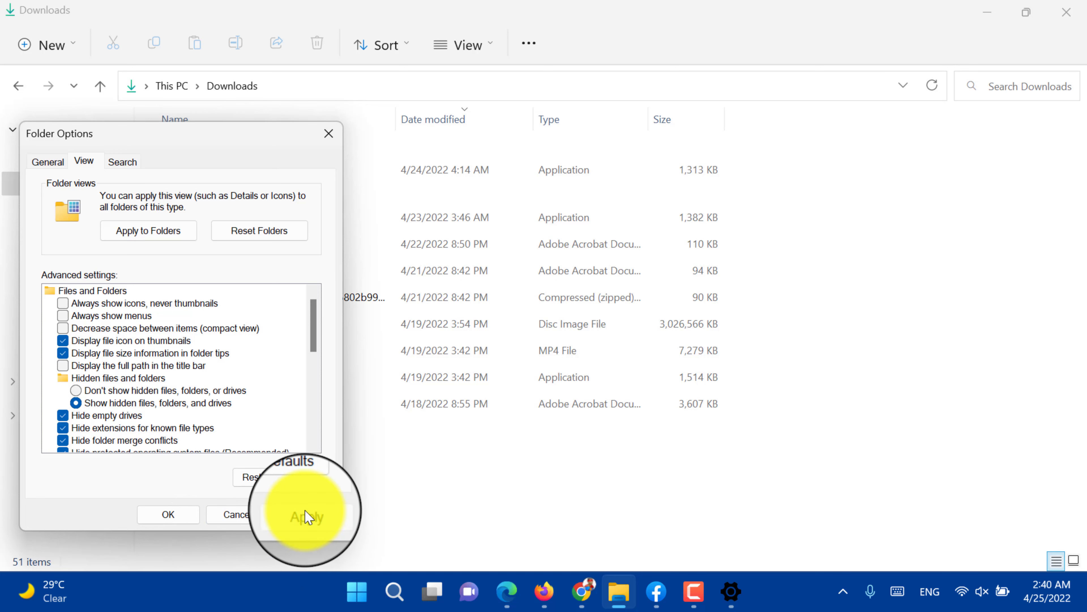
left_click(184, 514)
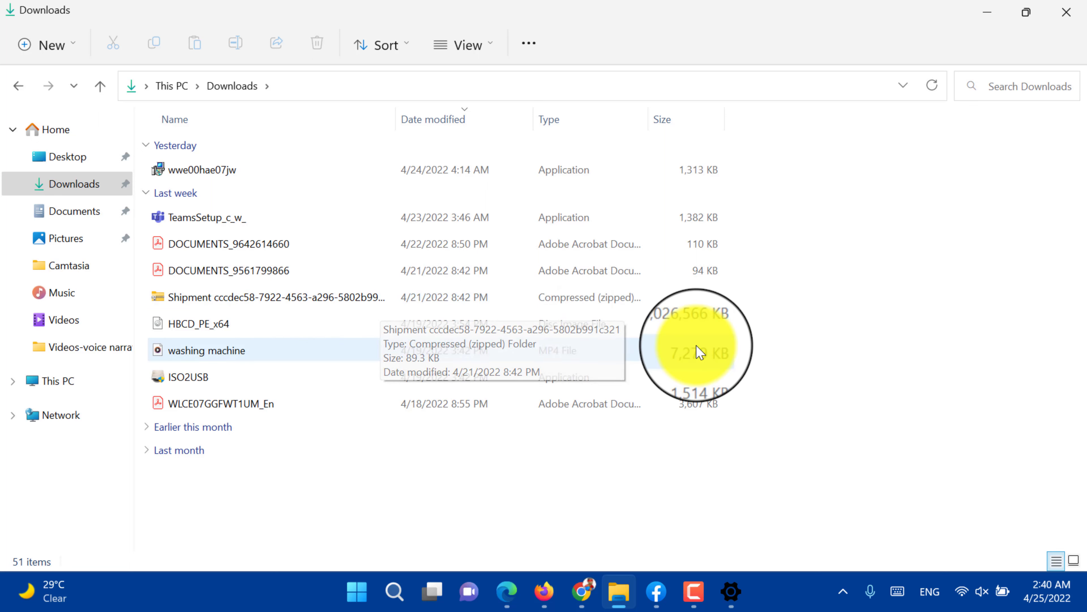
Close the File Explorer window and maximize the Edge window showing CNN
left_click(1053, 2)
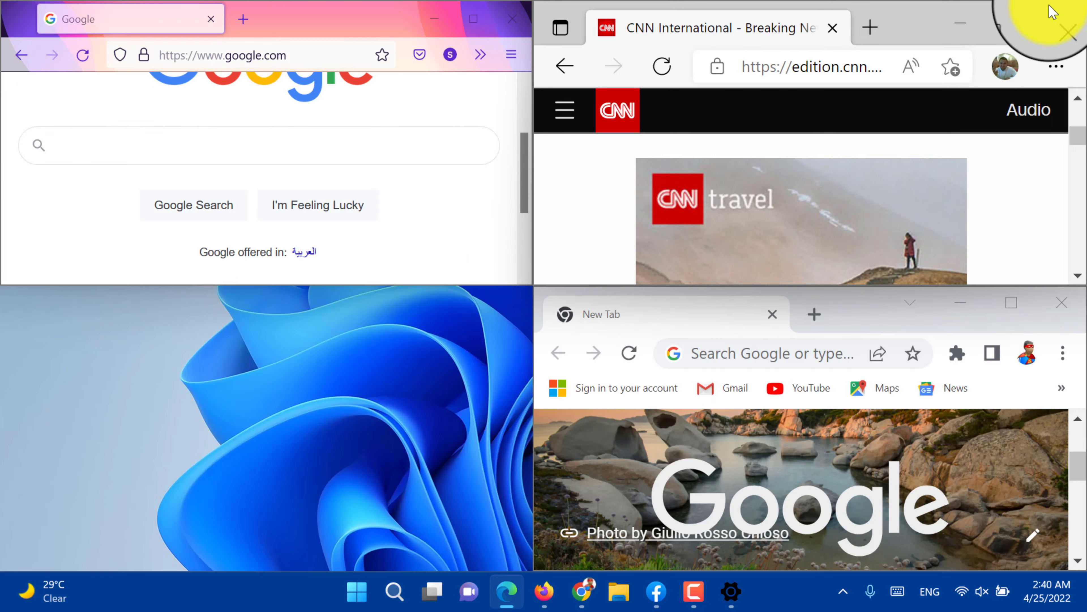
left_click(1004, 20)
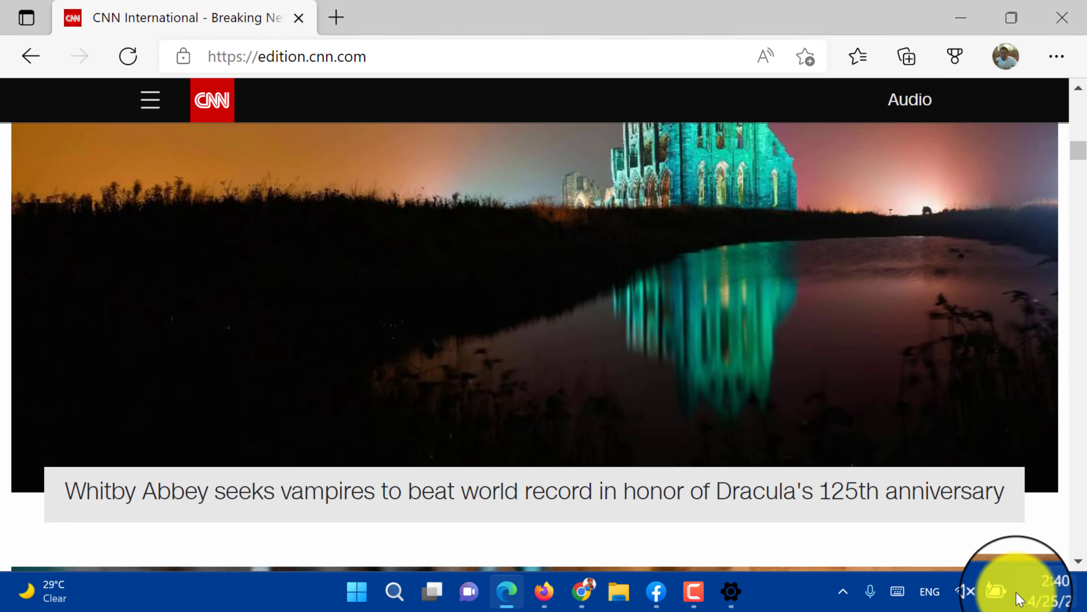
View the quick settings flyout, then show notifications with the calendar expanded to the full month
left_click(988, 598)
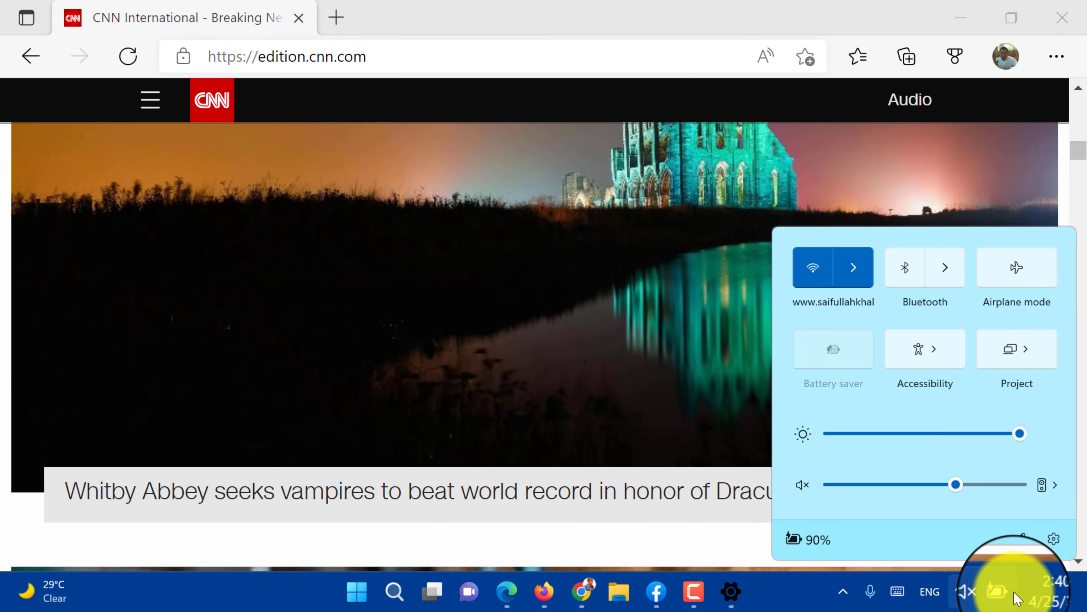
left_click(1051, 599)
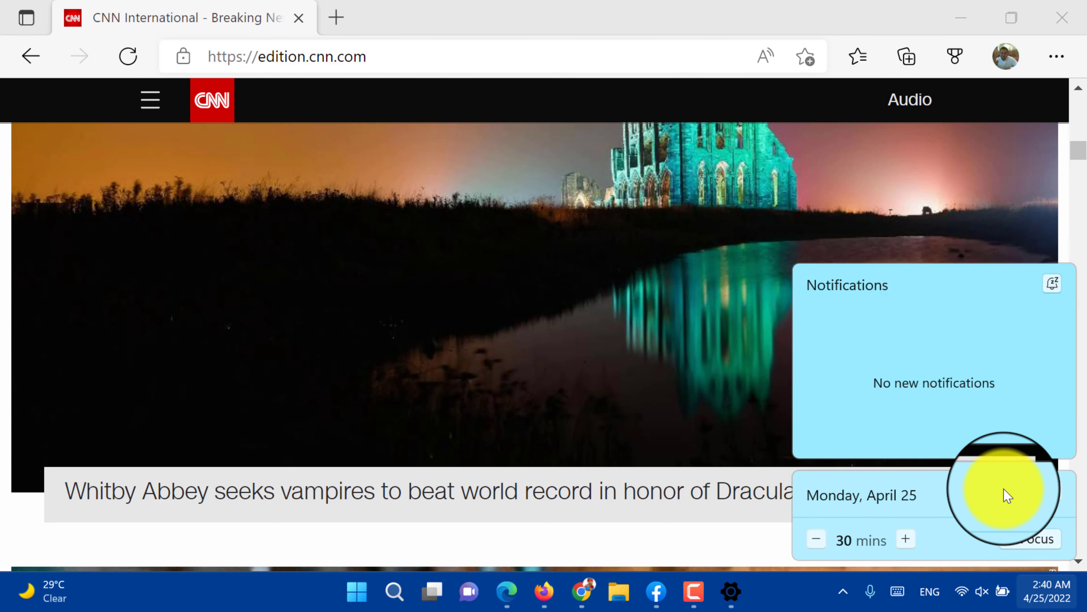
left_click(1055, 497)
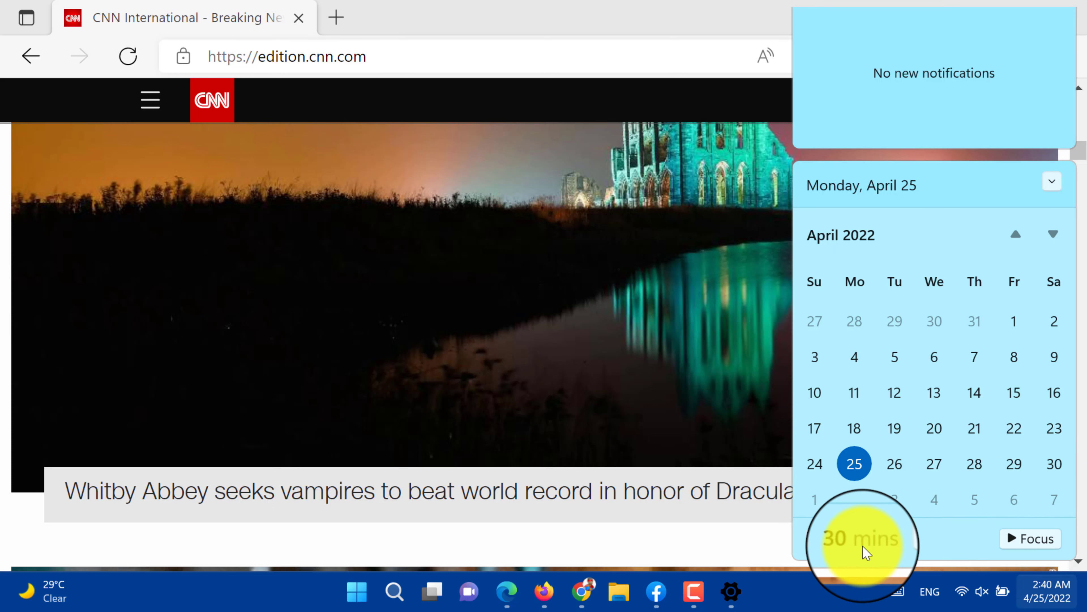
Start a 30-minute focus session from the calendar flyout and browse the CNN page back up to its top stories
left_click(1027, 540)
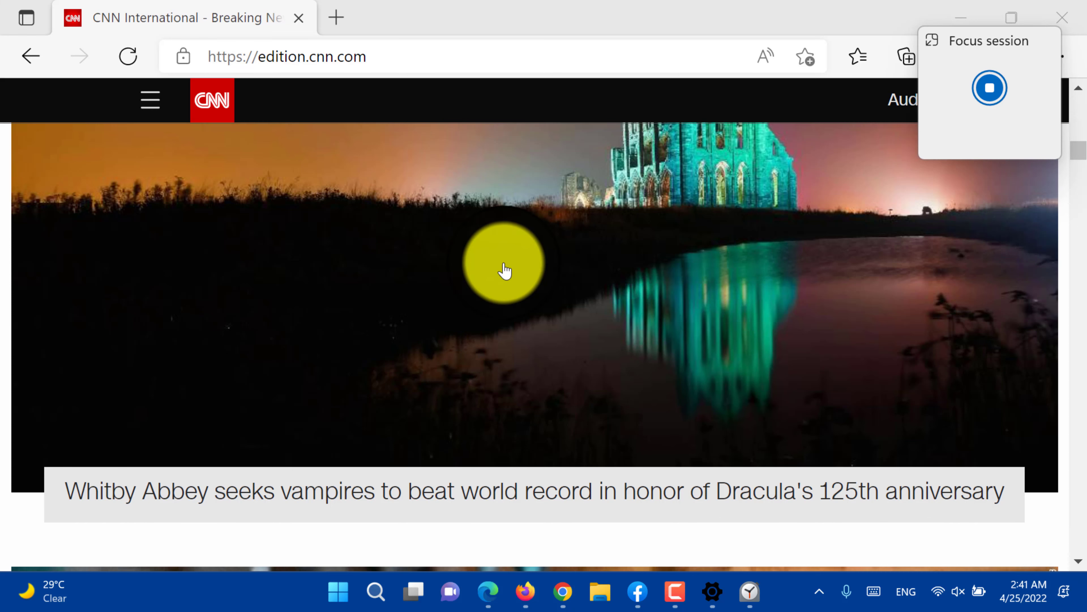
scroll(506, 271, "up", 10)
scroll(505, 271, "up", 6)
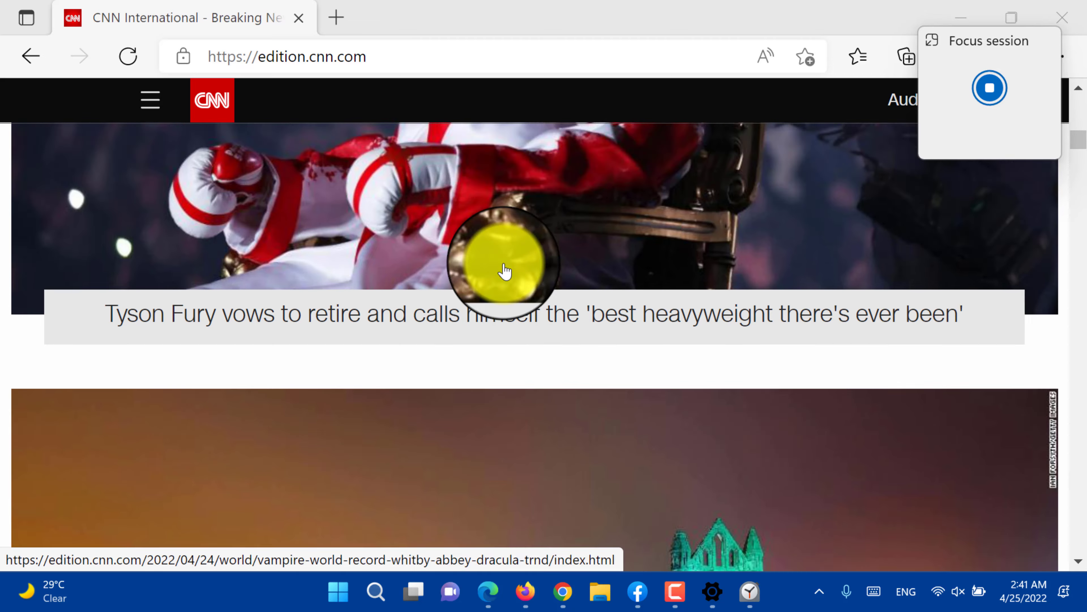
scroll(505, 271, "up", 10)
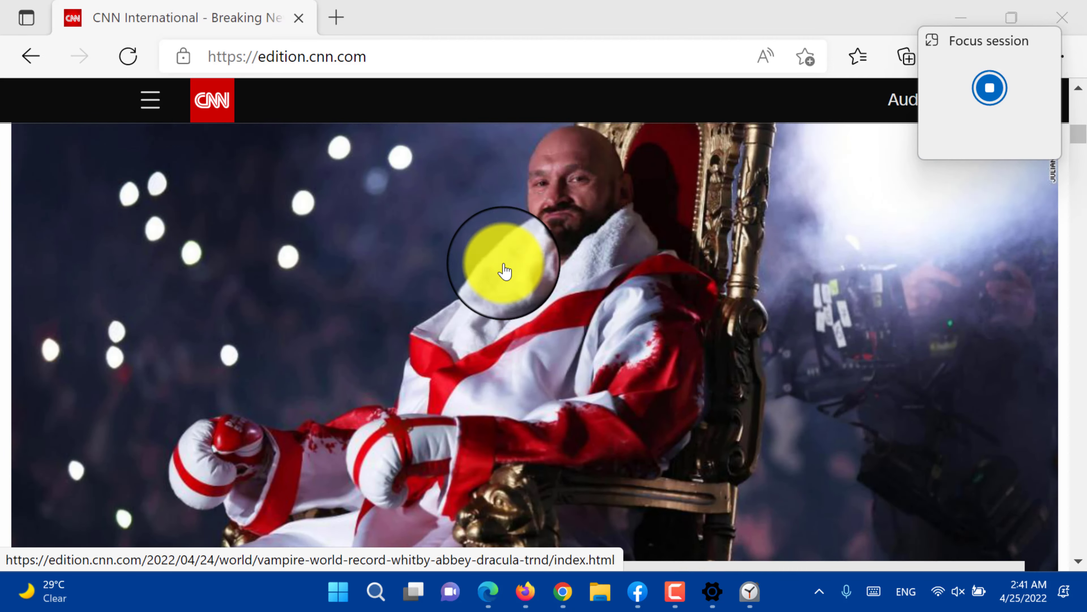
scroll(506, 271, "up", 10)
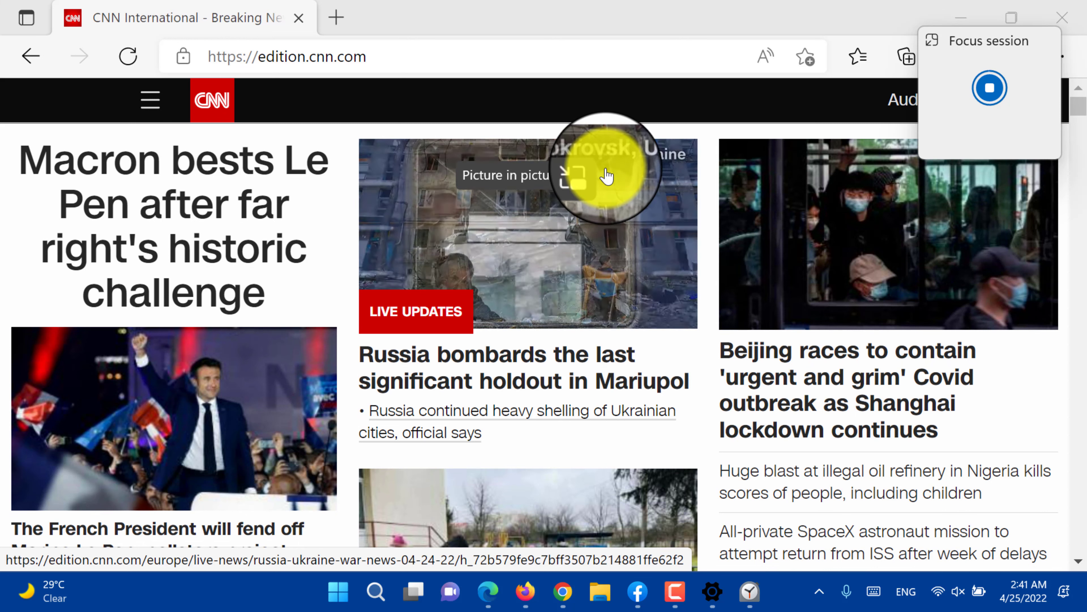
Minimize the Edge window showing CNN and bring up the screen recorder's control window
left_click(966, 6)
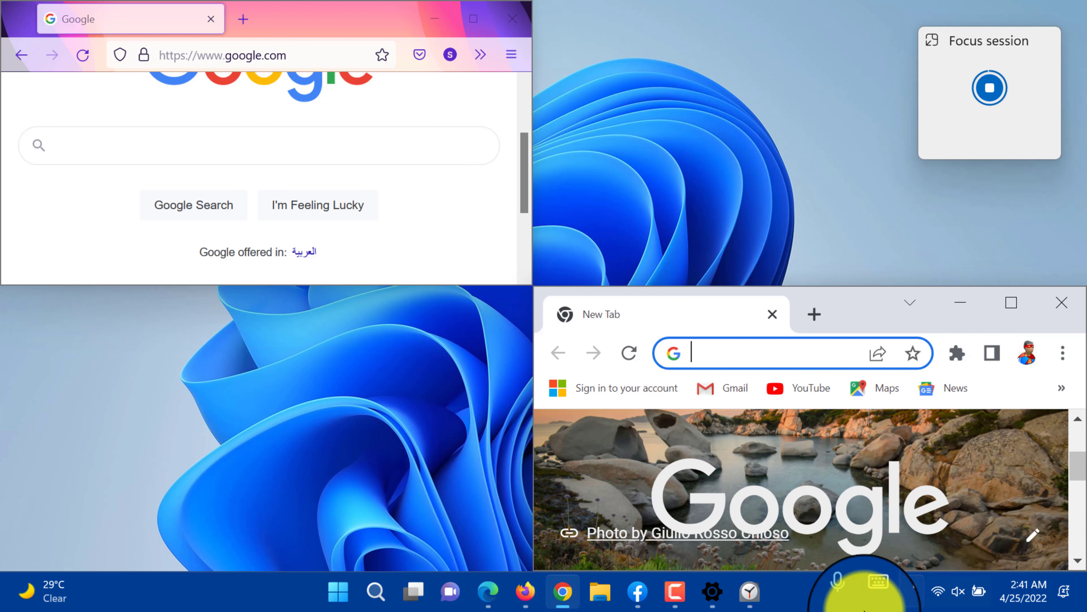
left_click(667, 588)
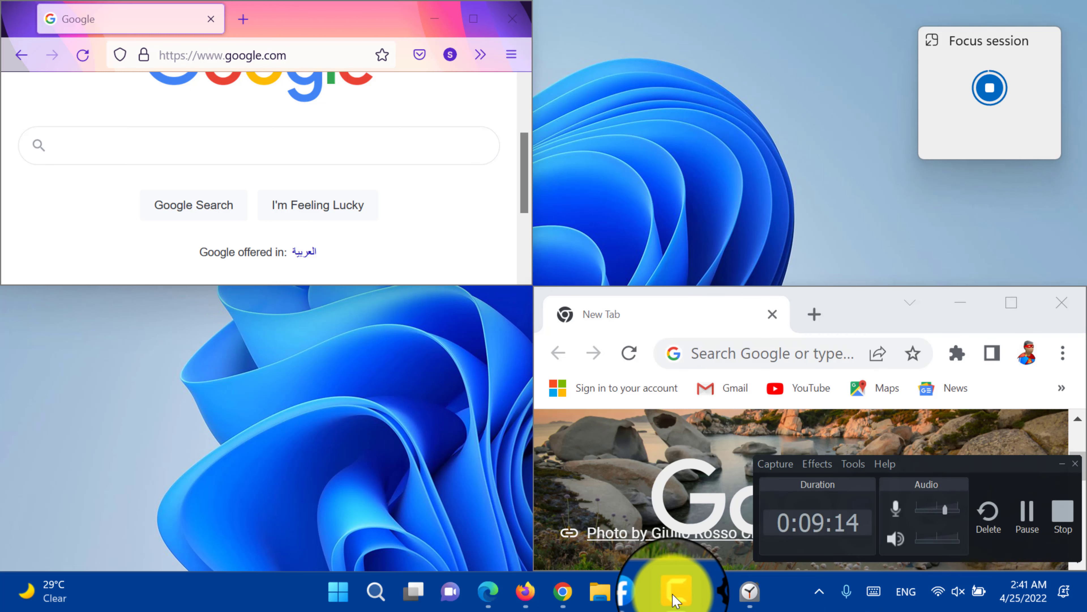